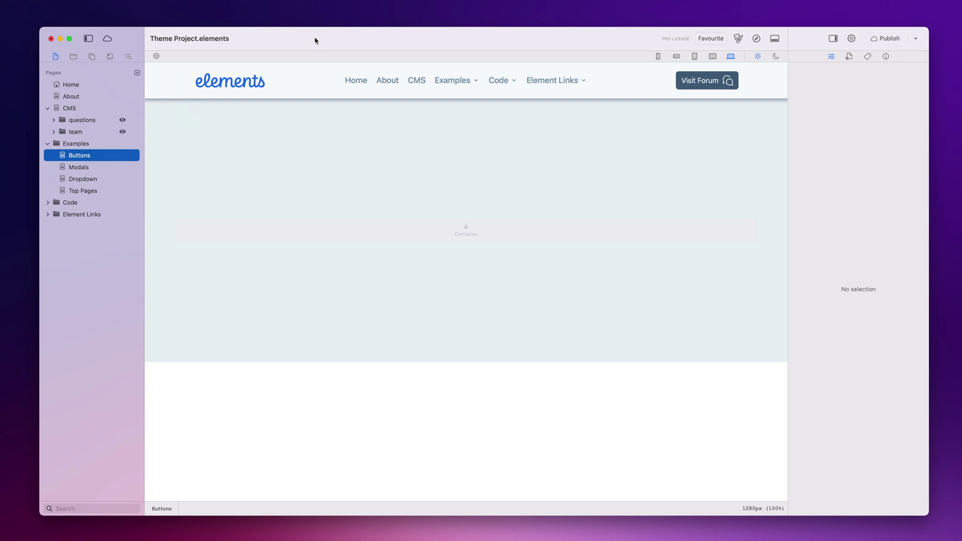
- Add a Button component to the empty container on the Buttons page
left_click(92, 56)
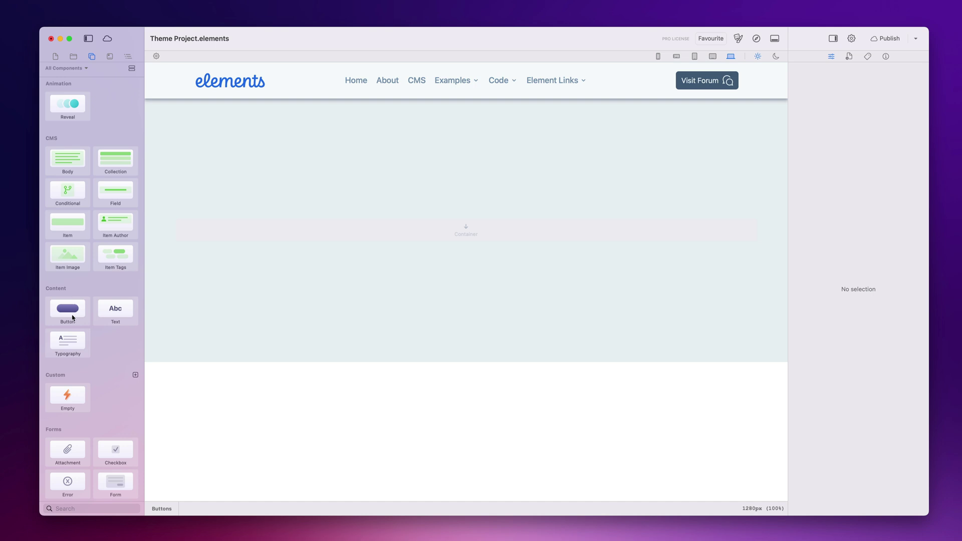
left_click_drag(69, 316, 147, 65)
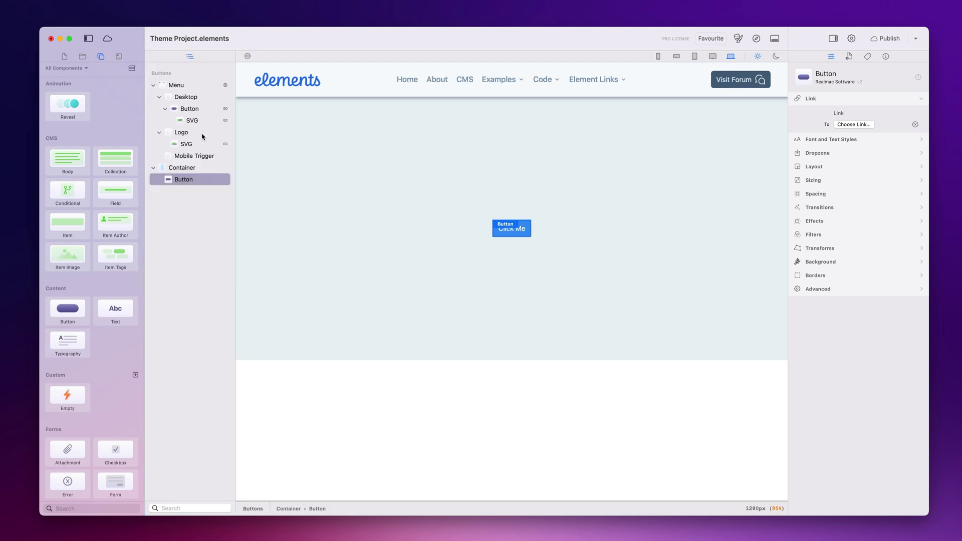
double_click(929, 510)
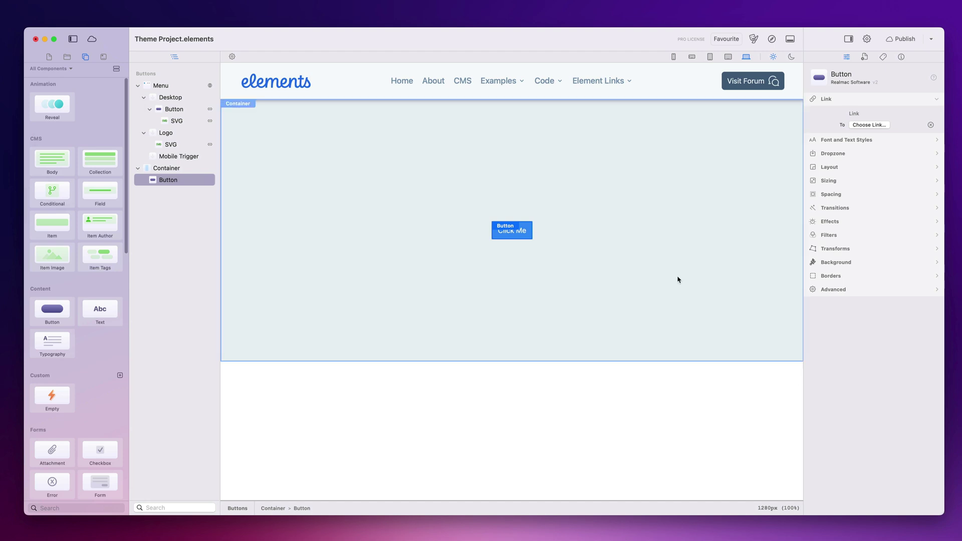
left_click(558, 249)
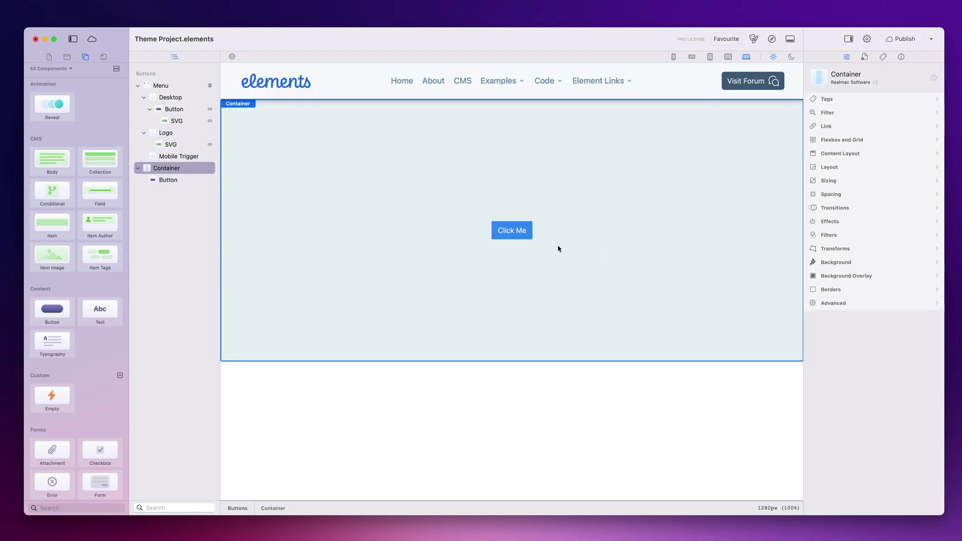
- Review the link destination types available for the Click Me button, including the project pages, without setting a link
left_click(525, 235)
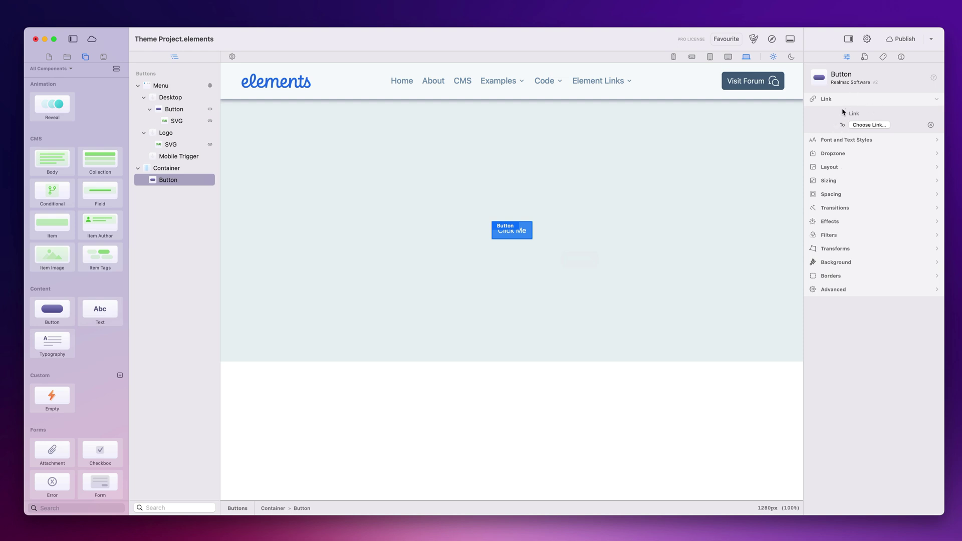
left_click(868, 125)
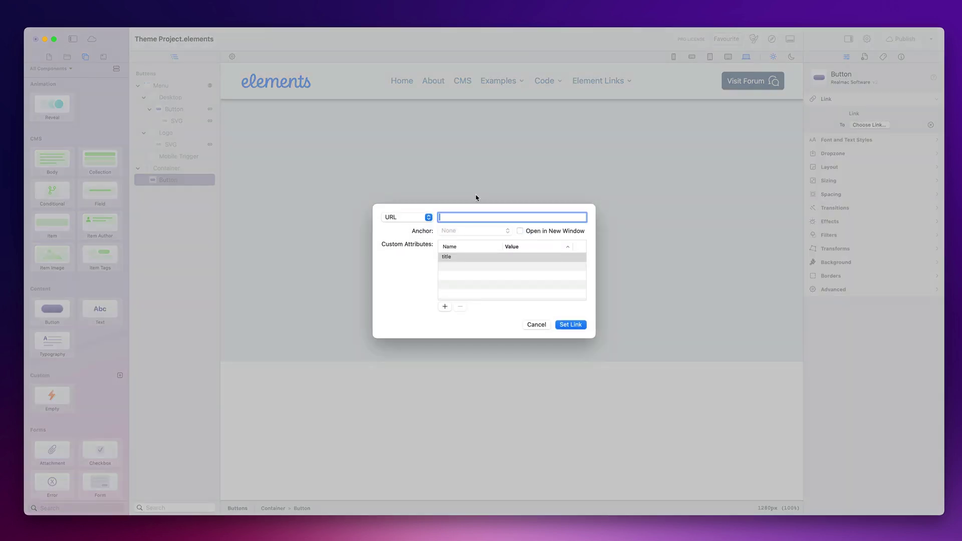
left_click(424, 222)
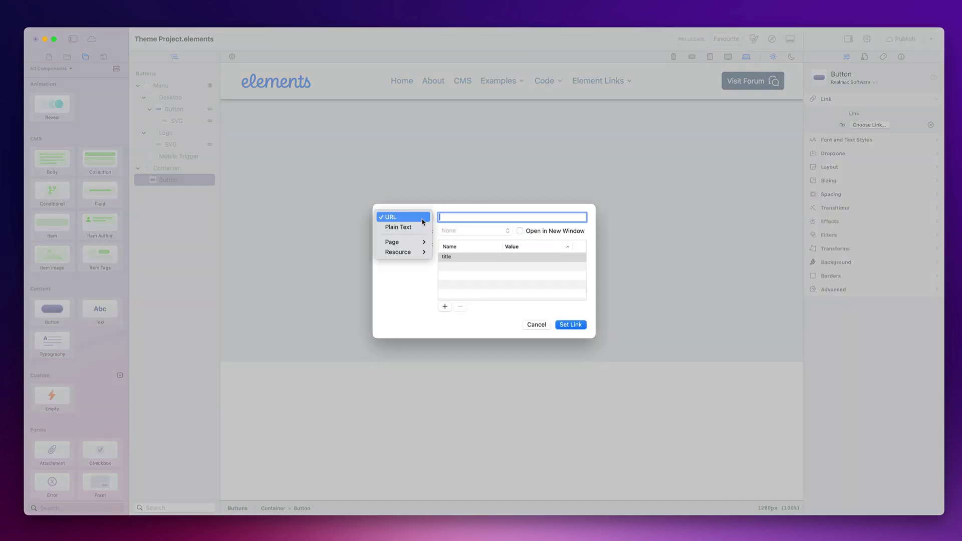
mouse_move(416, 243)
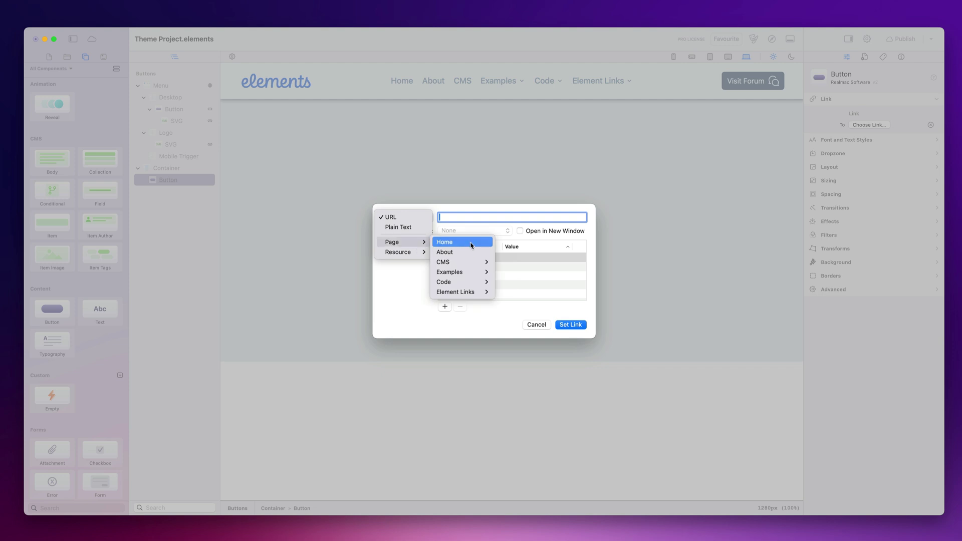
left_click(559, 237)
left_click(536, 326)
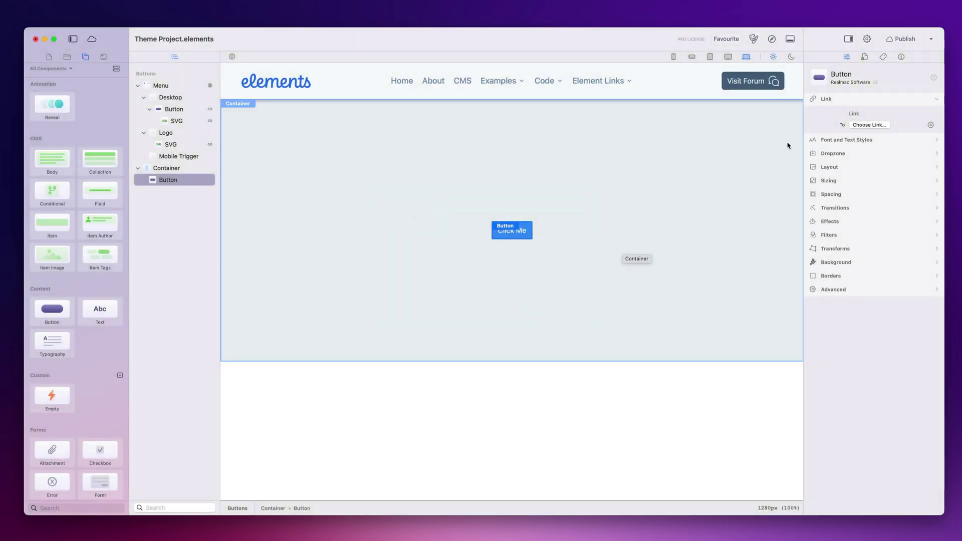
- Review the button's font and text style settings and its dropzone options
left_click(851, 142)
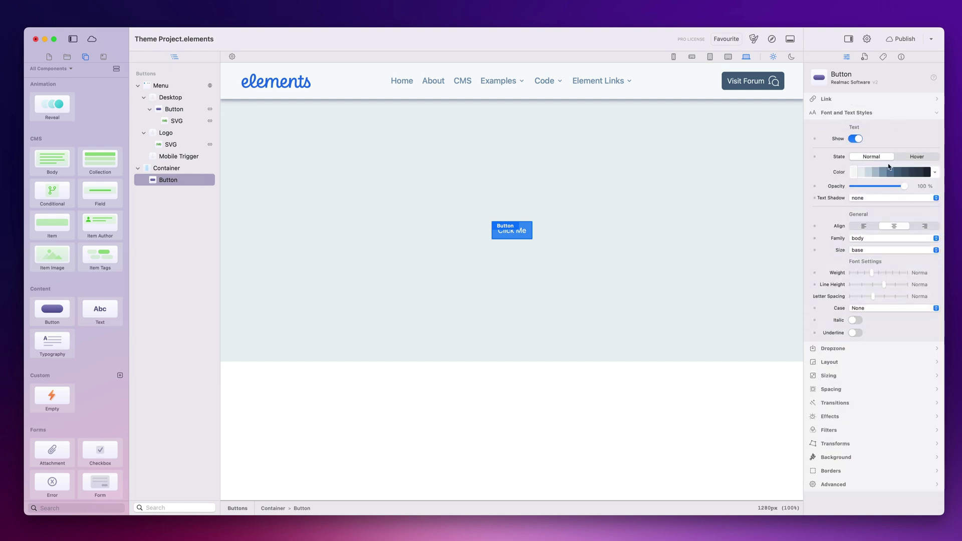
left_click(875, 118)
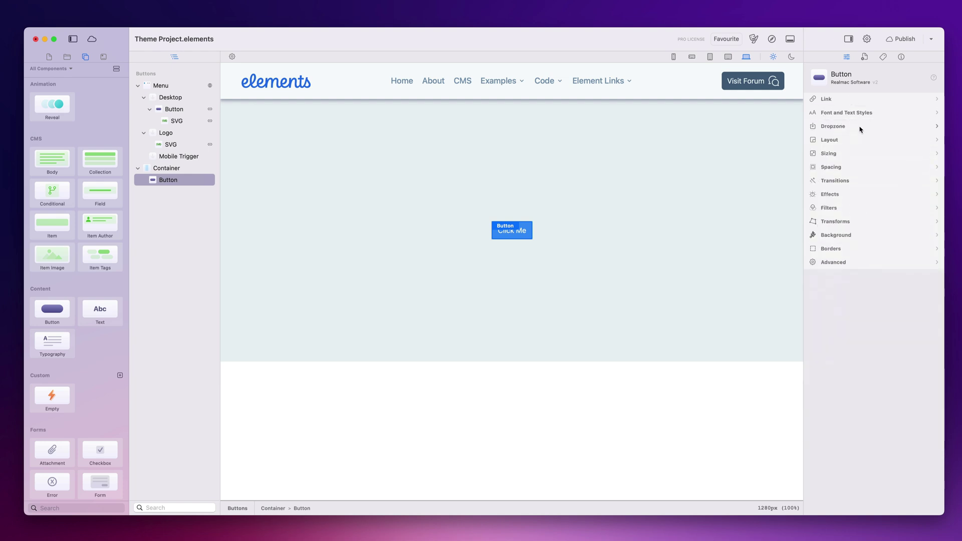
left_click(859, 128)
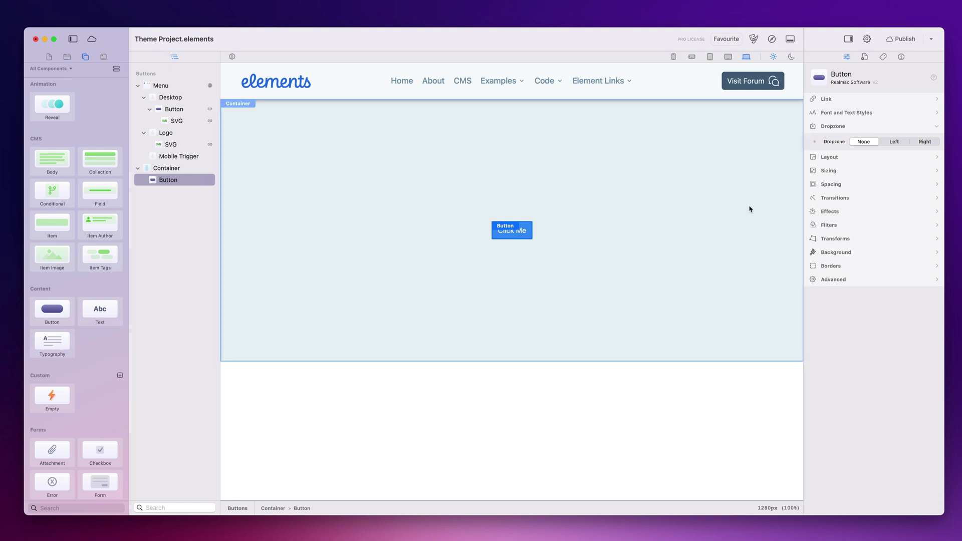
left_click(854, 128)
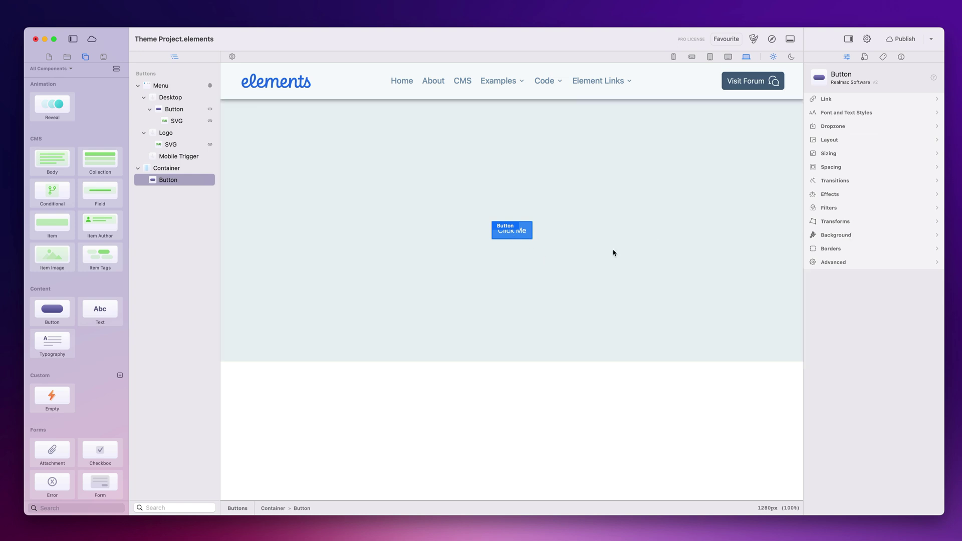
- Examine the button's hover background colors for the start and end states
left_click(847, 236)
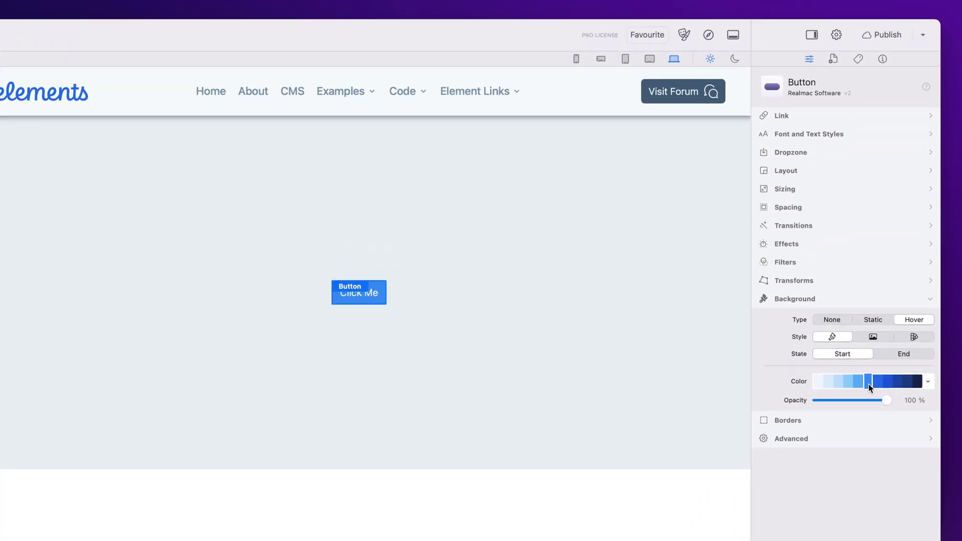
left_click(909, 355)
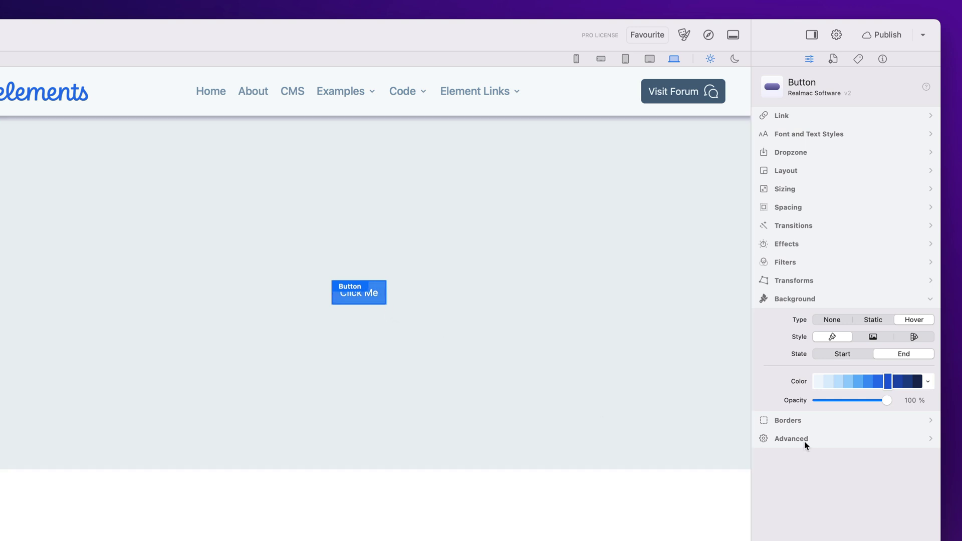
left_click(386, 273)
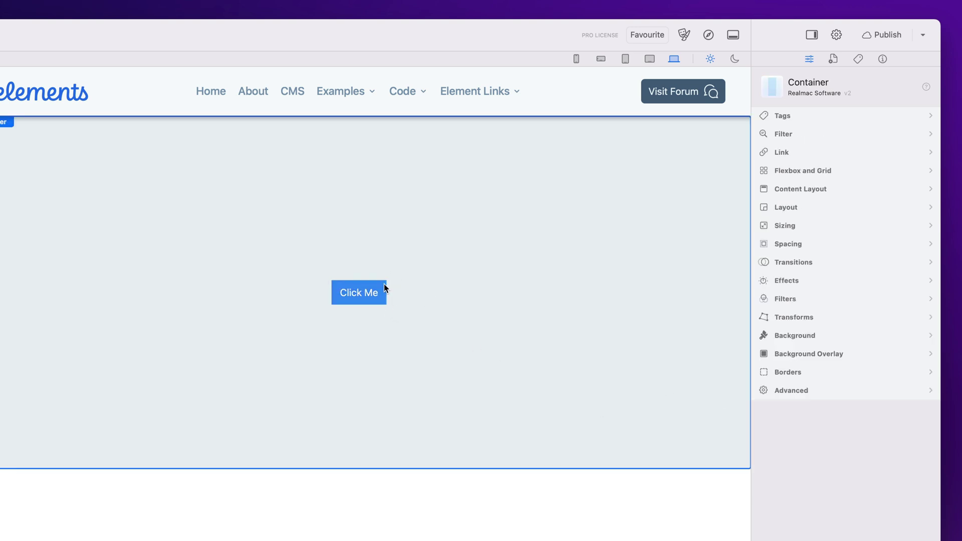
left_click(385, 289)
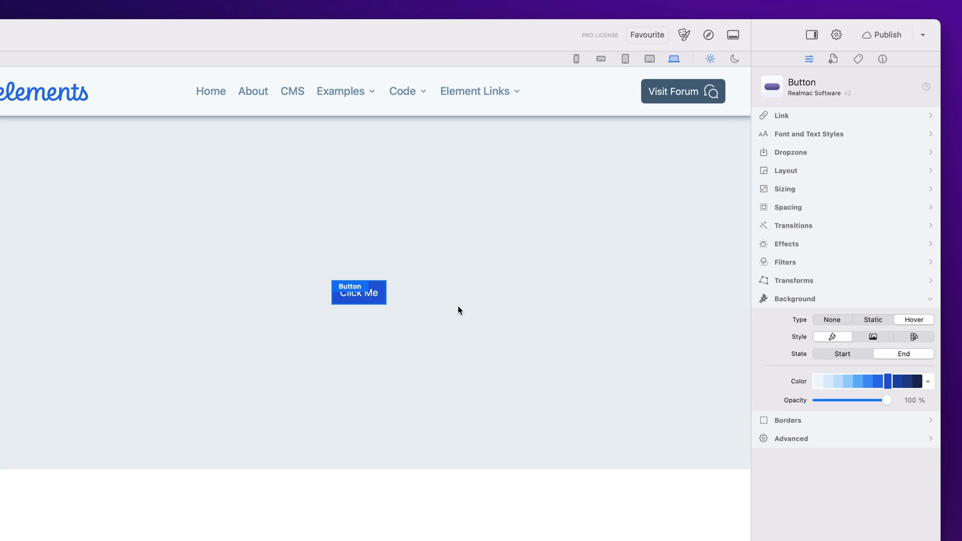
- Set the button's border type to Static
left_click(788, 423)
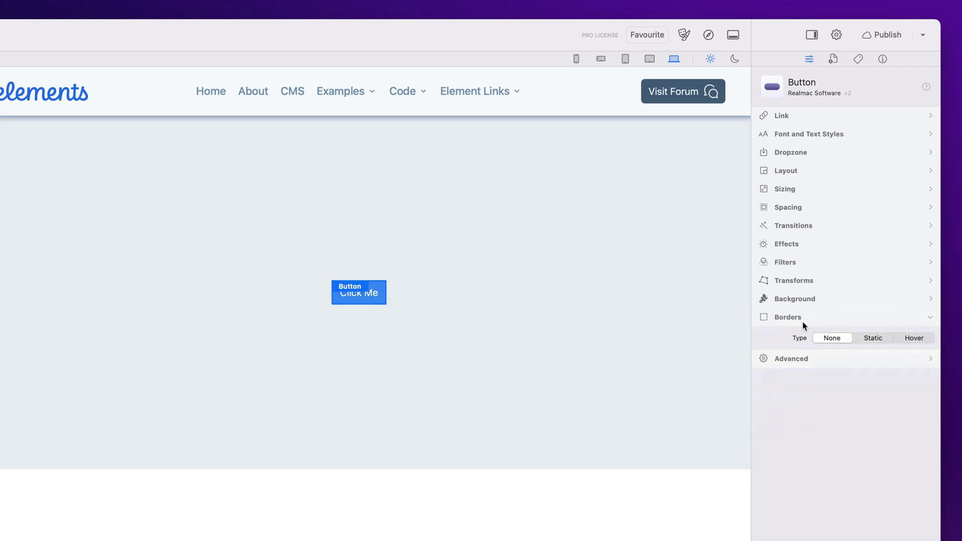
left_click(874, 338)
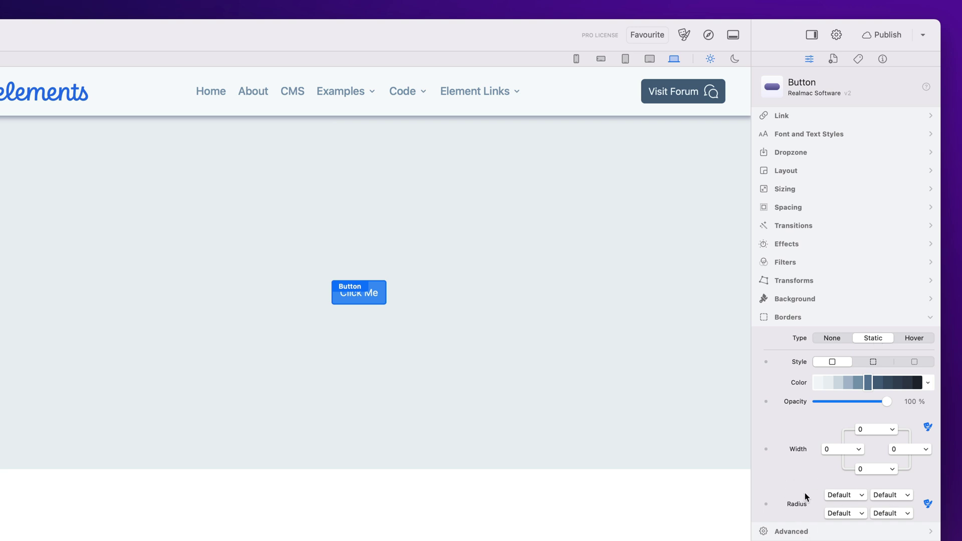
left_click(477, 350)
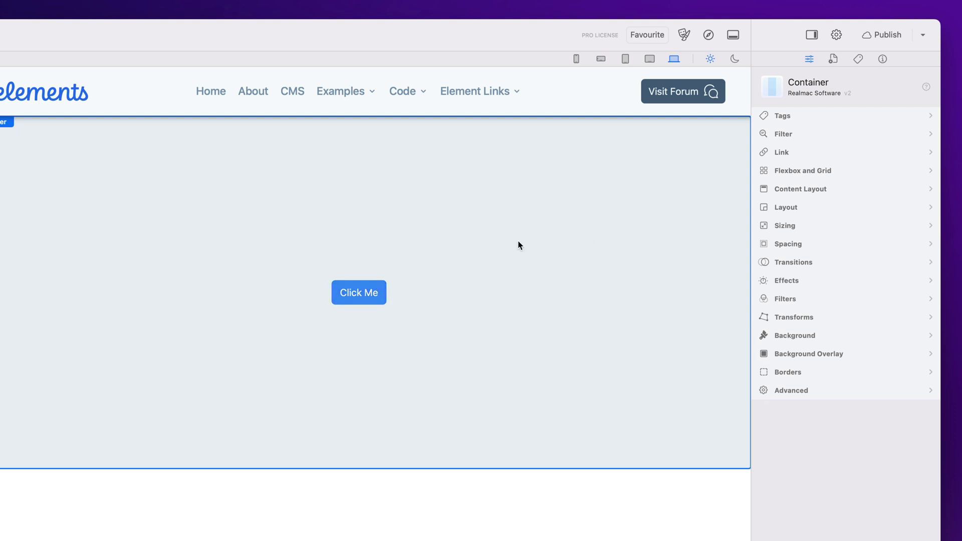
- Preview the button in other project themes, including Blush, Solar and Build, and return the project to the System theme
left_click(684, 34)
left_click_drag(422, 170, 650, 449)
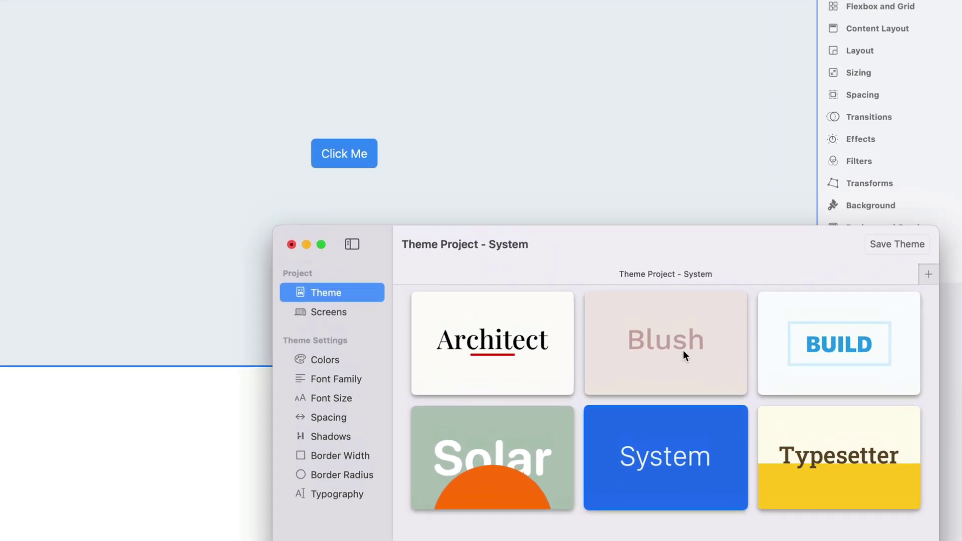
left_click(683, 350)
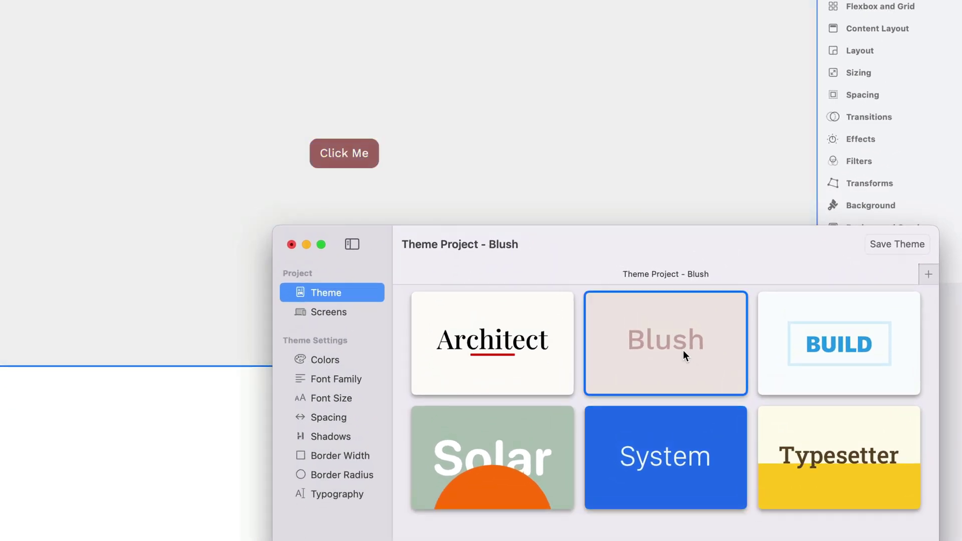
left_click(563, 458)
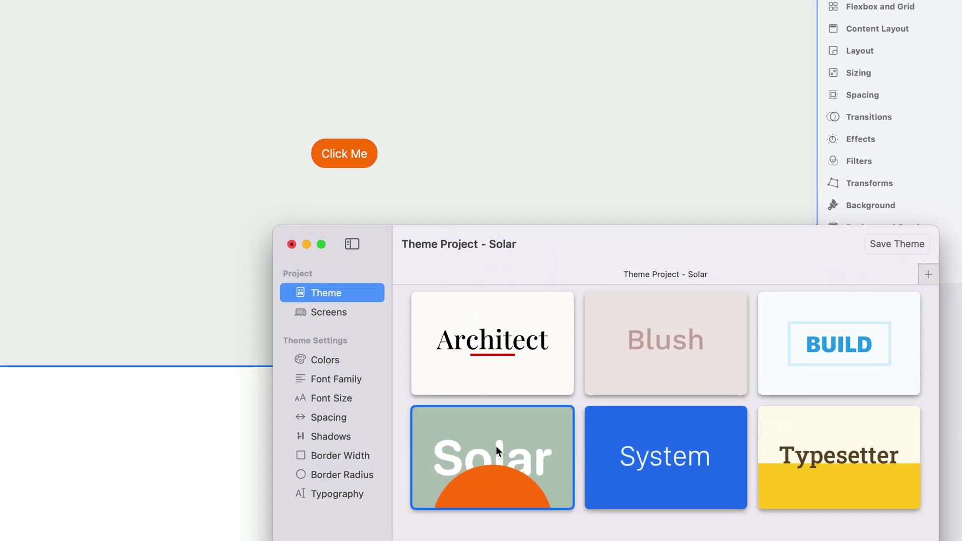
left_click(897, 348)
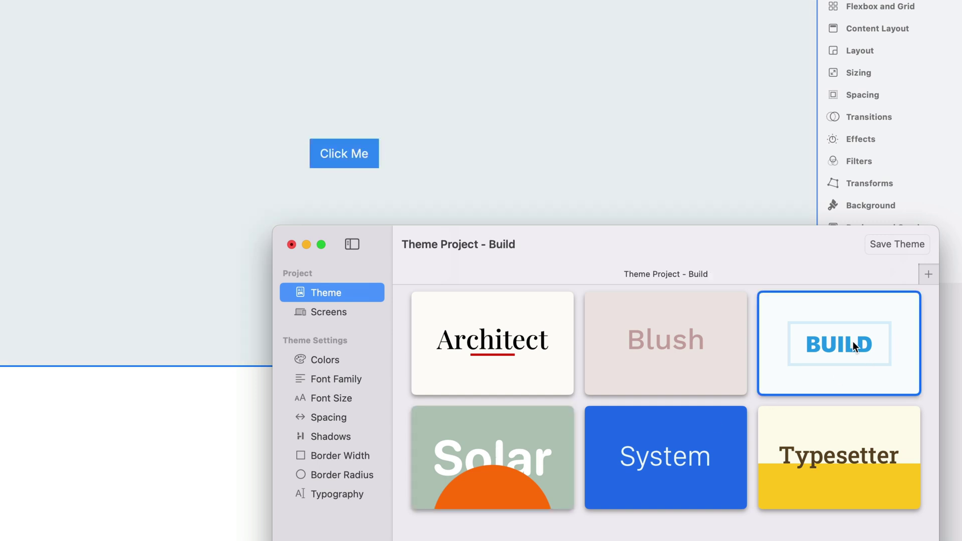
left_click(660, 382)
left_click(659, 440)
left_click(556, 360)
left_click(664, 467)
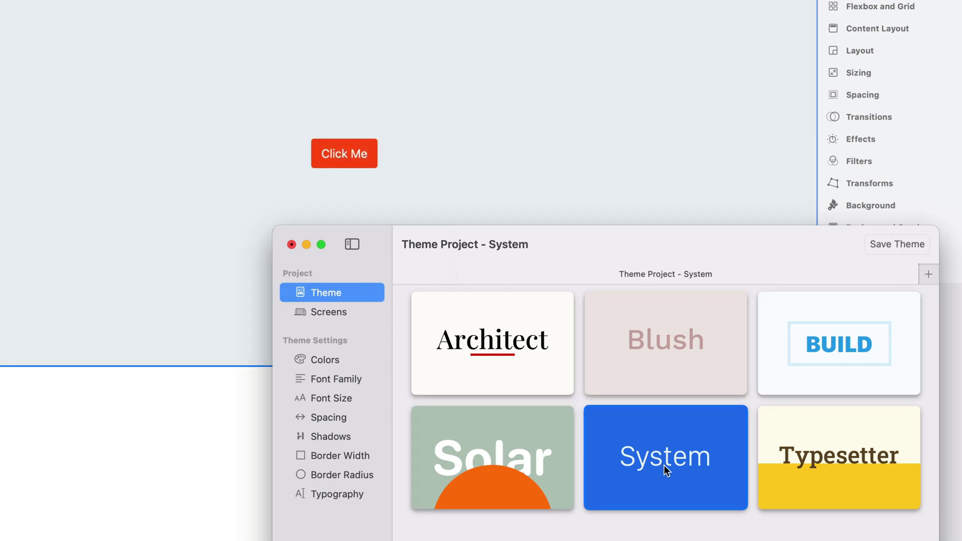
left_click(292, 244)
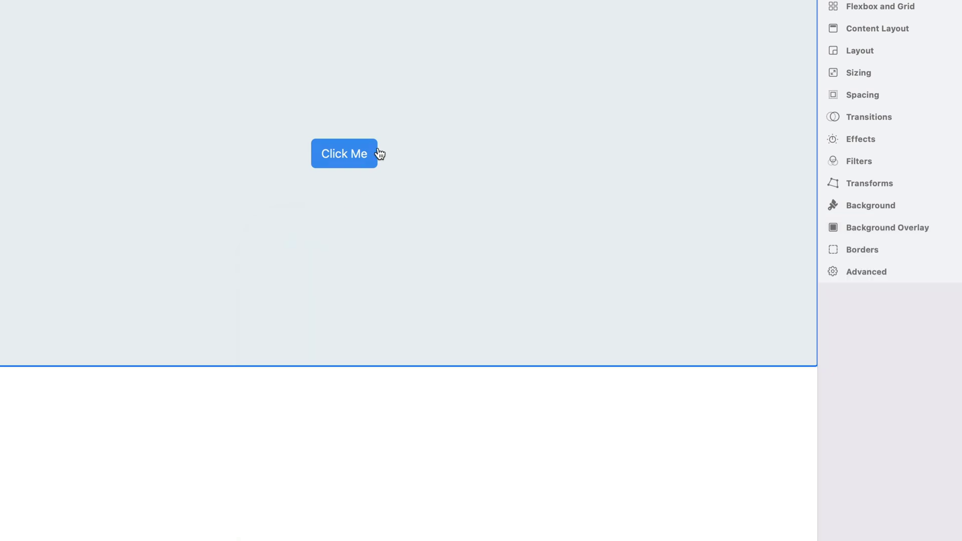
- Set the border radius of all four corners of the Click Me button to full
left_click(376, 152)
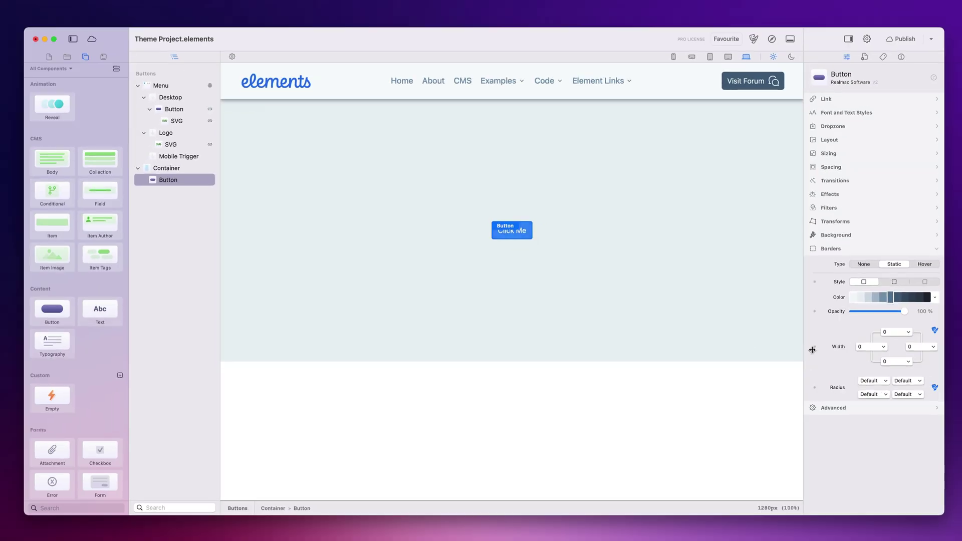
left_click(884, 382)
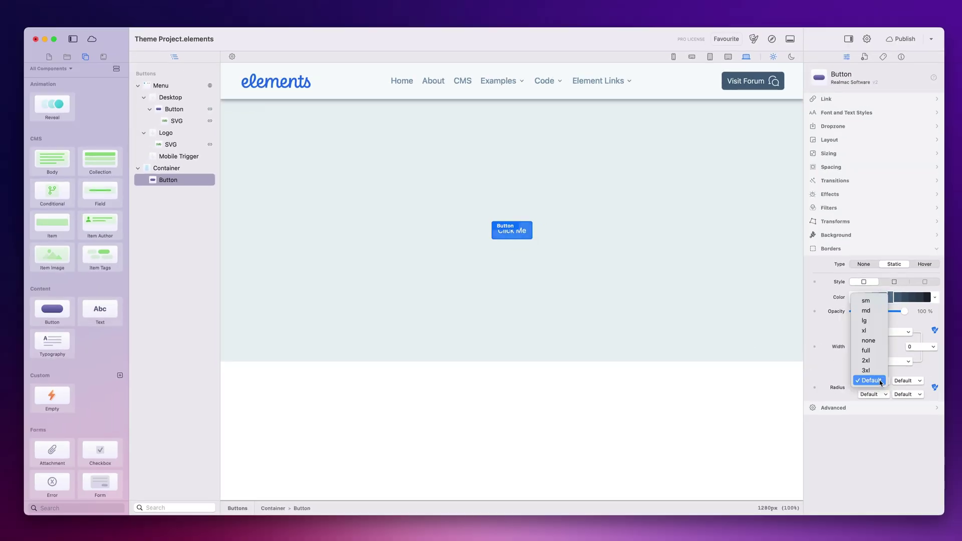
left_click(873, 351)
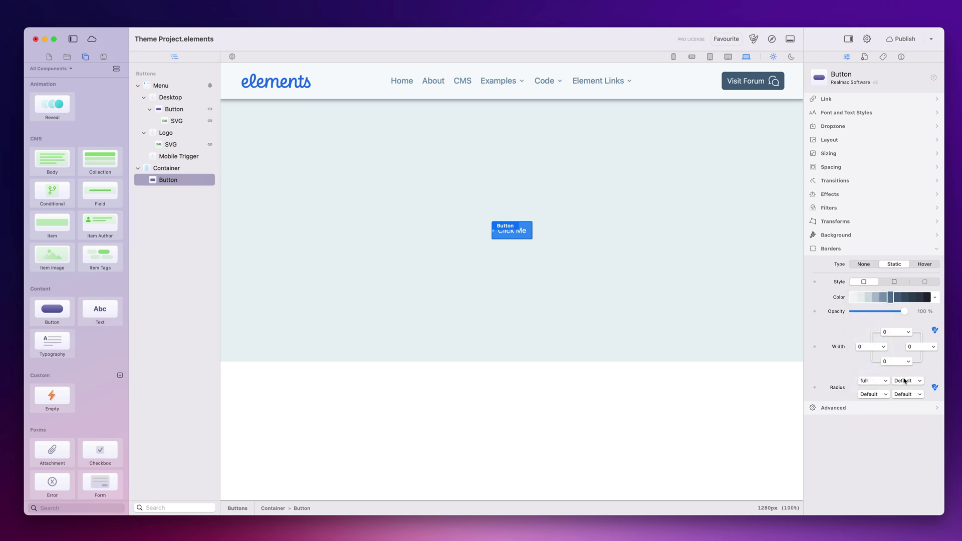
left_click(904, 381)
left_click(914, 351)
left_click(872, 395)
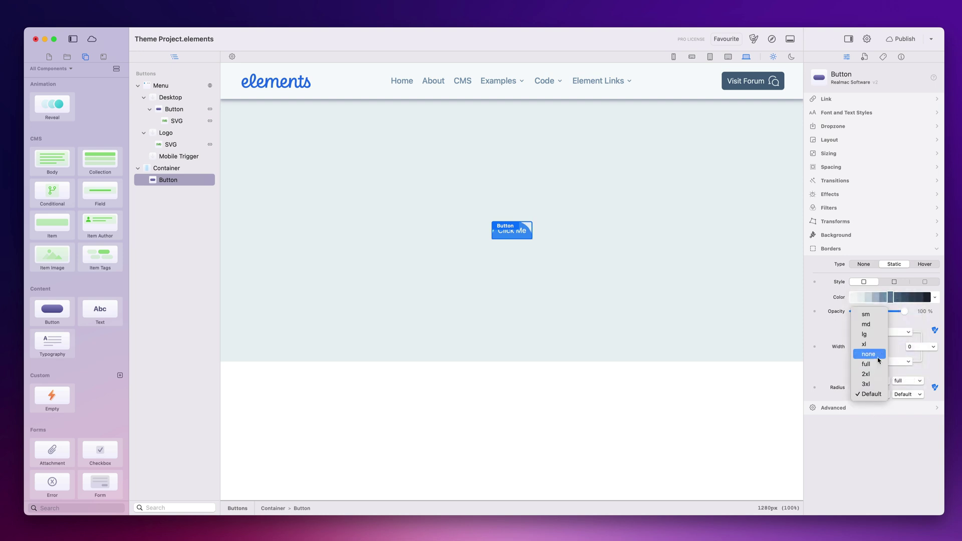
left_click(871, 363)
left_click(901, 394)
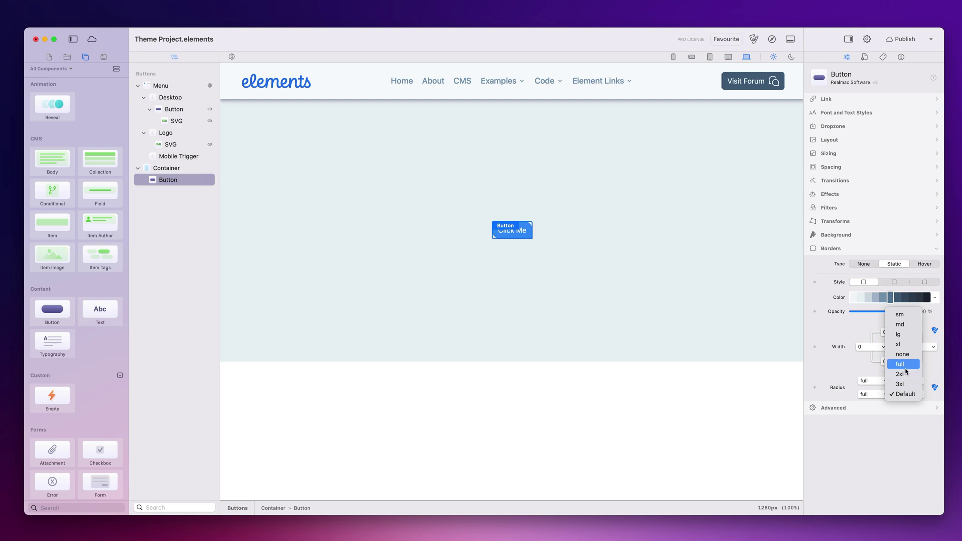
left_click(901, 364)
left_click(525, 256)
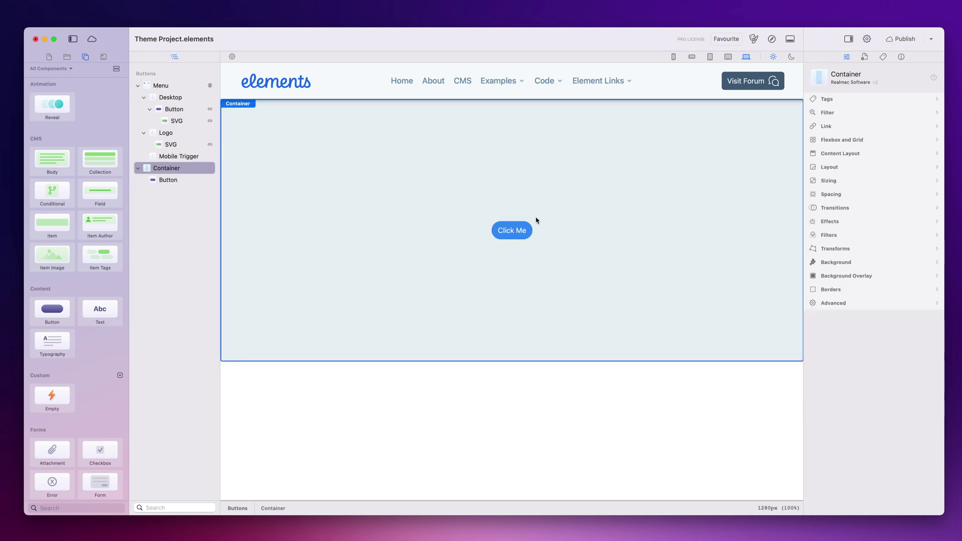
left_click(511, 232)
left_click(589, 233)
- Set the left and right padding of the Click Me button to 10
left_click(511, 232)
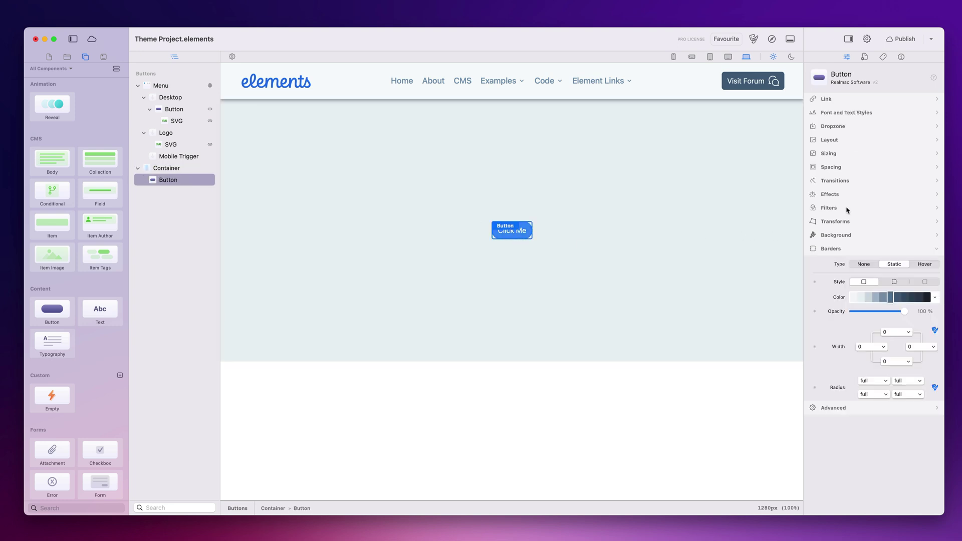
left_click(845, 153)
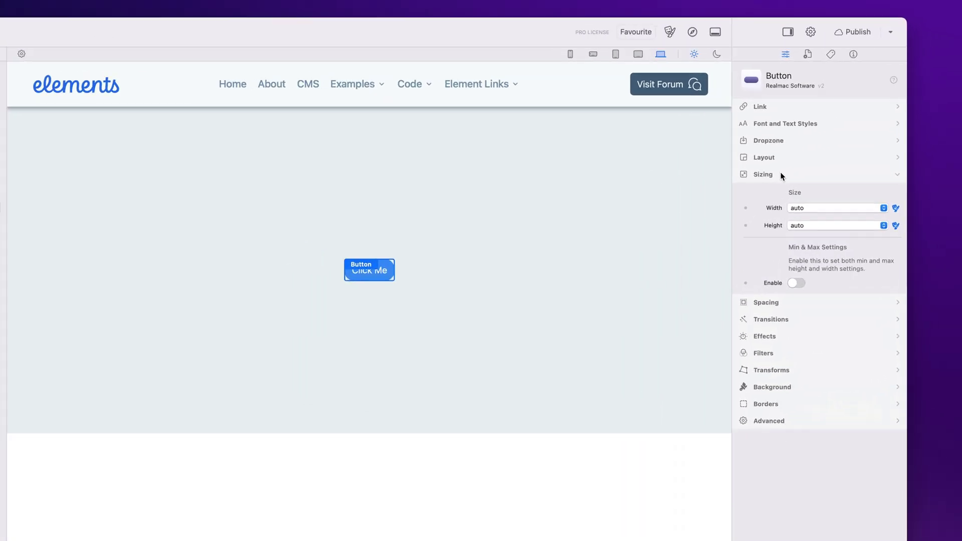
left_click(780, 176)
left_click(780, 191)
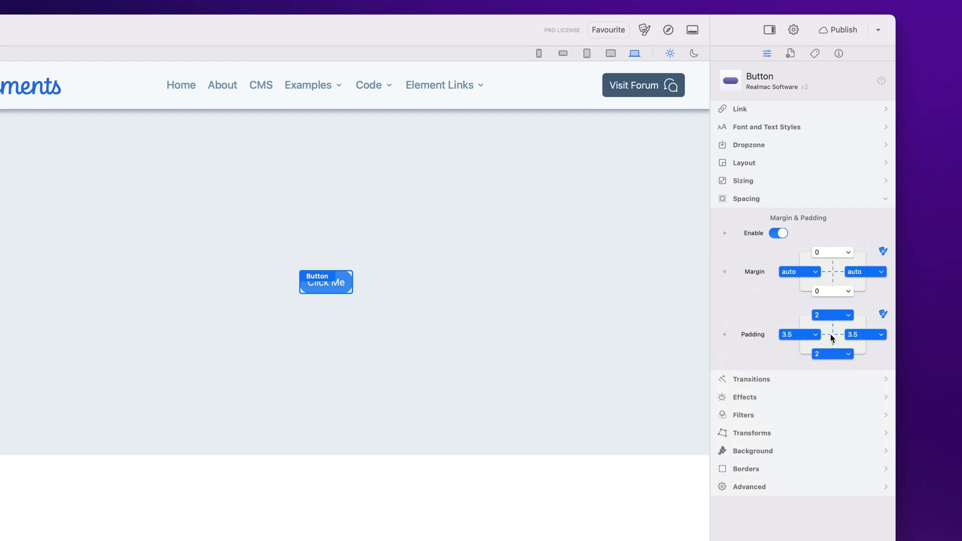
left_click(801, 335)
left_click(790, 421)
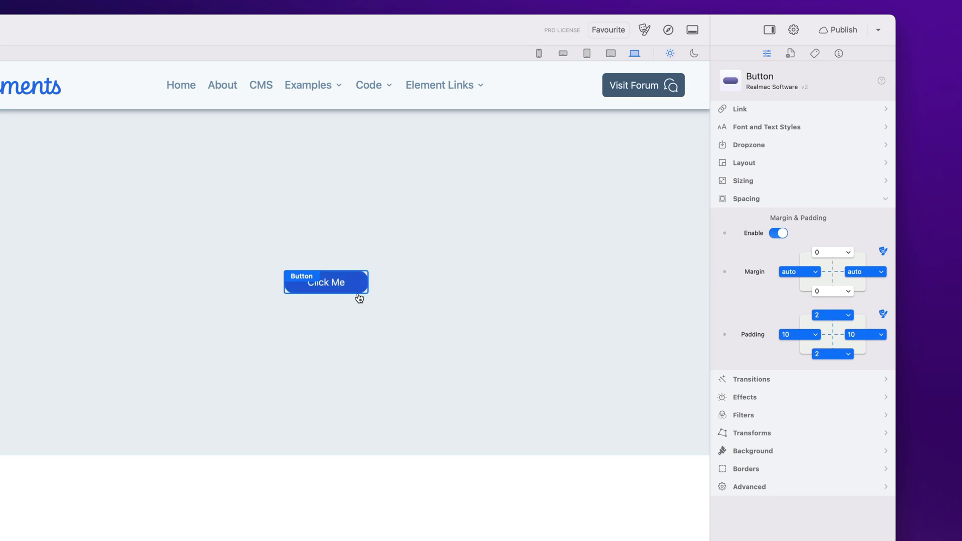
- Try a top and bottom padding of 3 on the button, and return it to 2
left_click(843, 315)
left_click(835, 341)
left_click(835, 314)
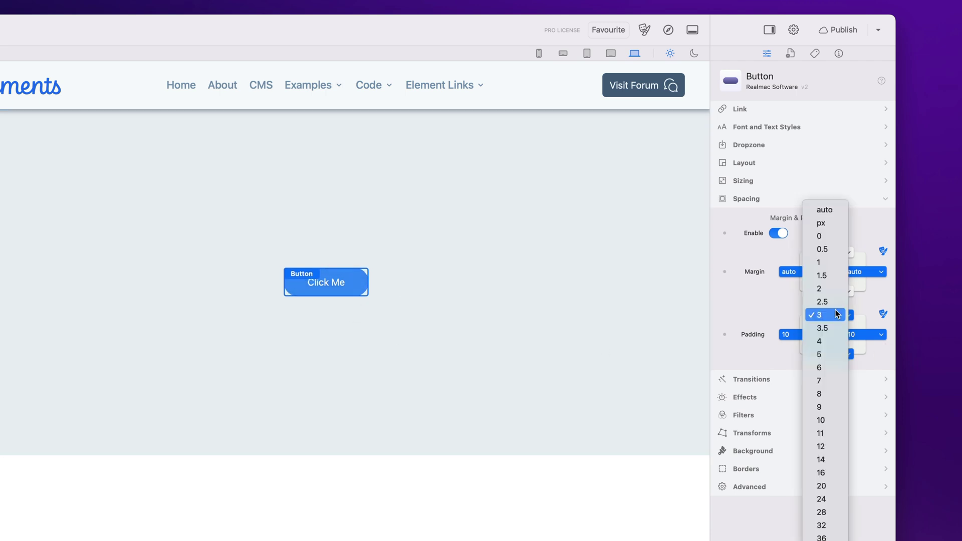
left_click(835, 290)
- Set the left and right padding of the Click Me button to 7
left_click(806, 334)
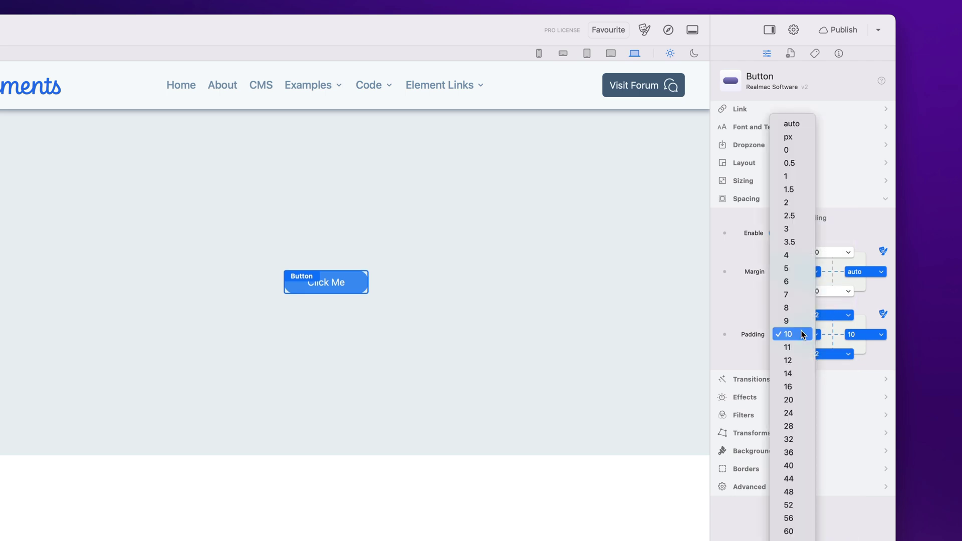
left_click(800, 307)
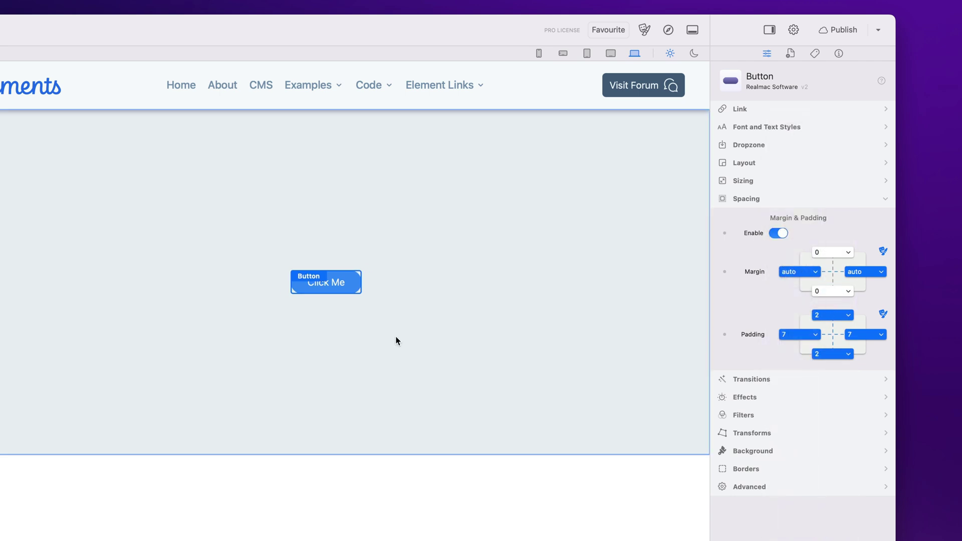
left_click(394, 338)
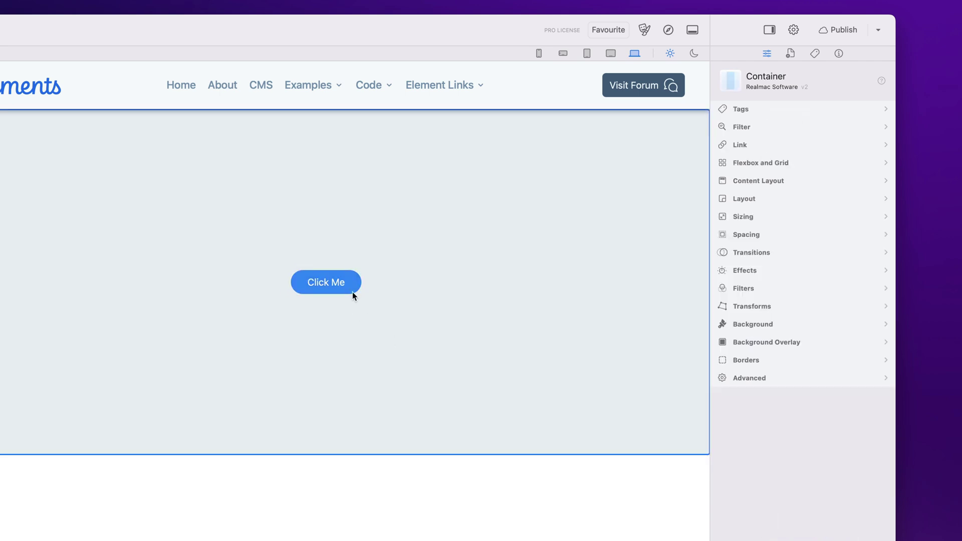
- Set the Click Me button's text size to lg and its font weight to Semi Bold
left_click(337, 286)
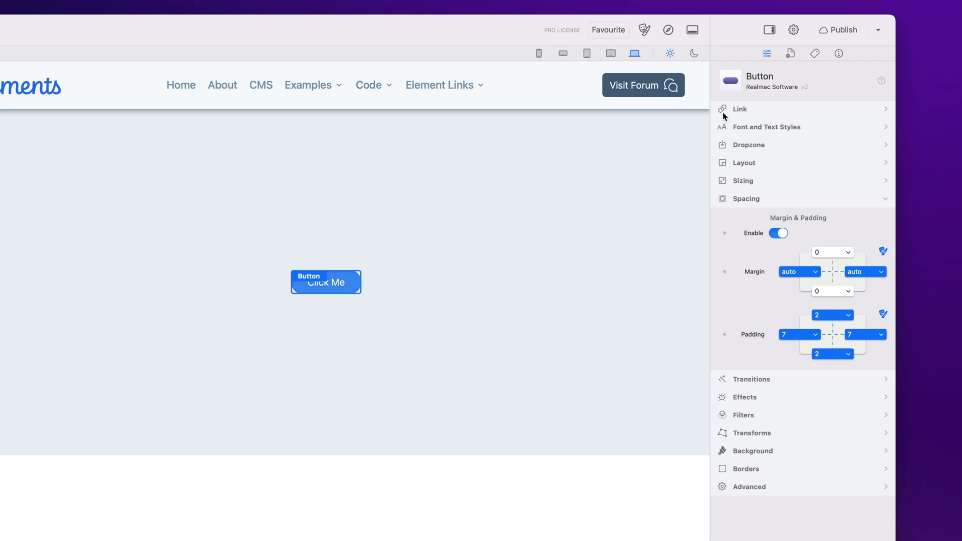
left_click(750, 127)
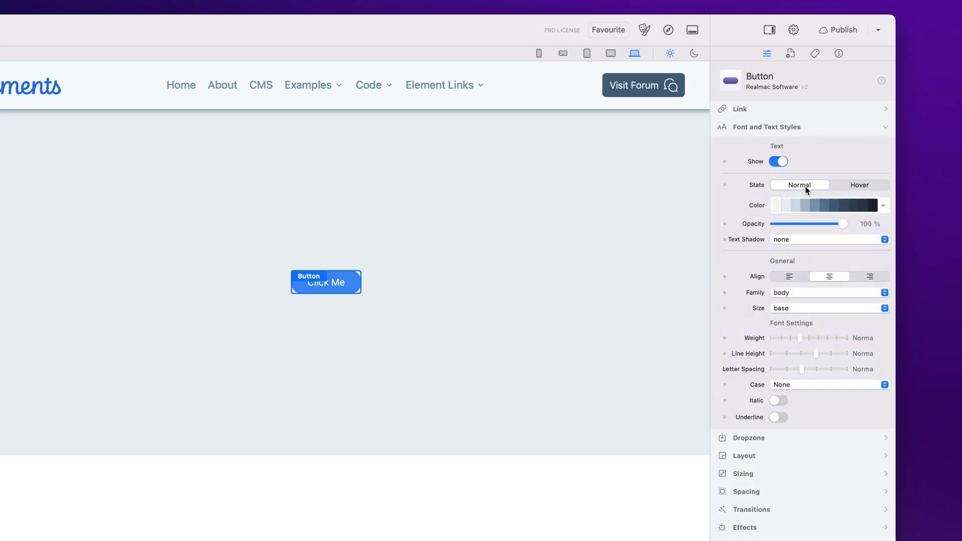
left_click(867, 186)
left_click(808, 183)
left_click(788, 308)
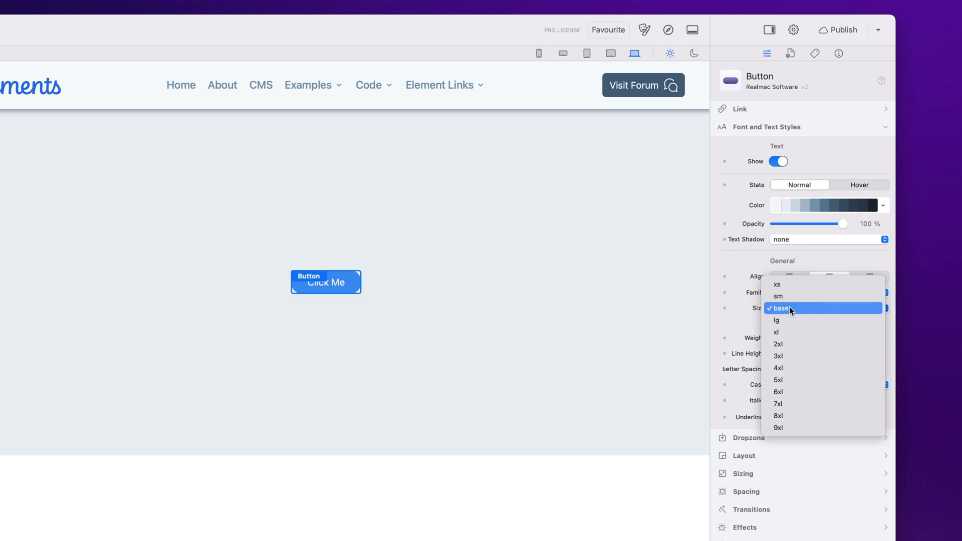
left_click(816, 322)
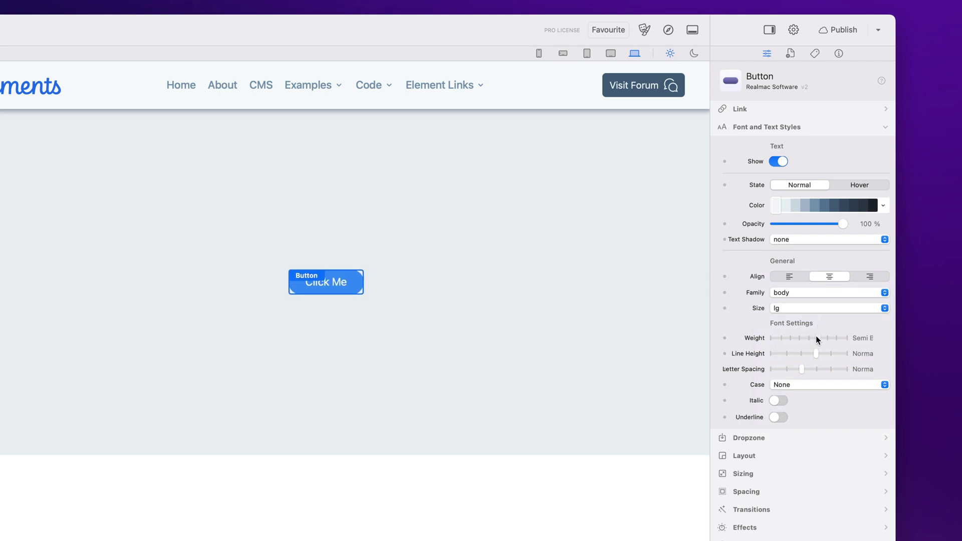
left_click(561, 317)
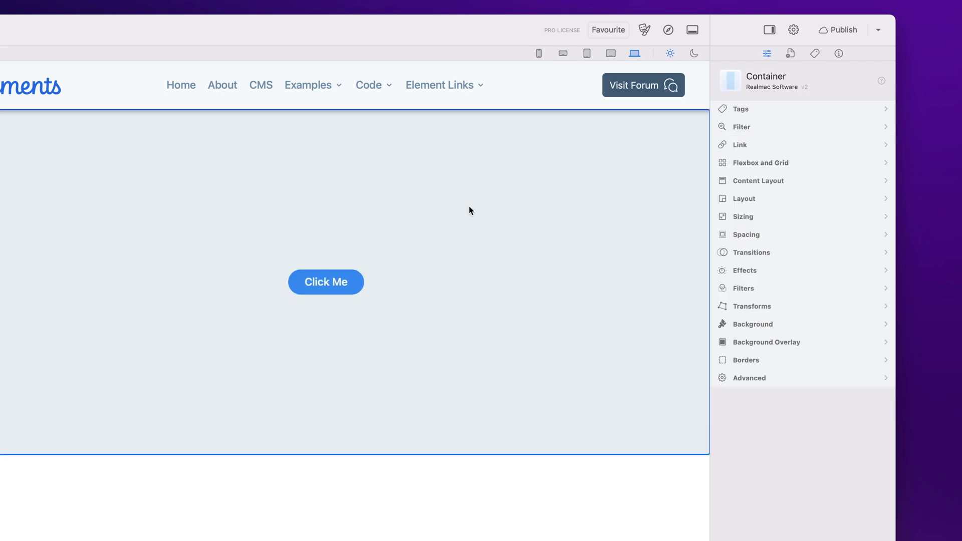
- Set the button's normal-state text color to a light shade from the blue palette
left_click(330, 292)
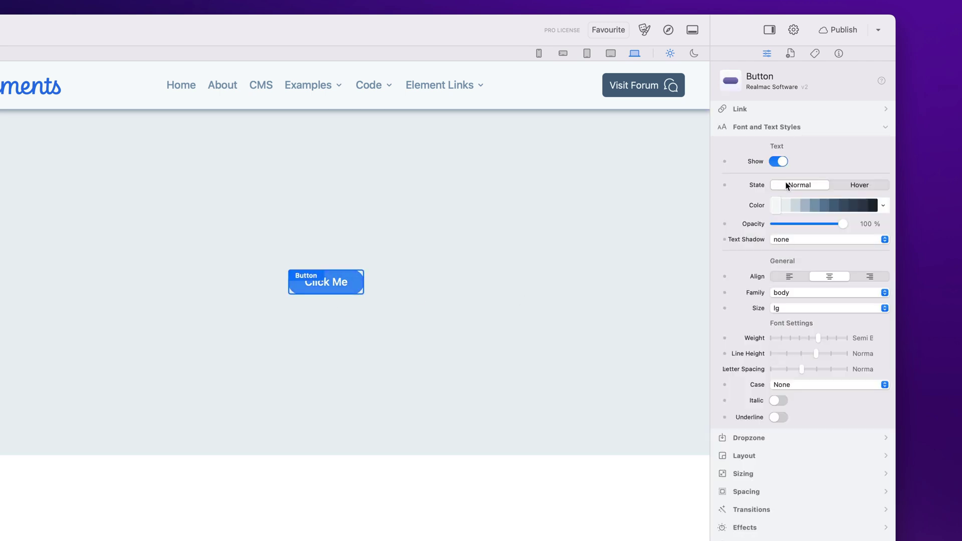
left_click(884, 203)
left_click(883, 303)
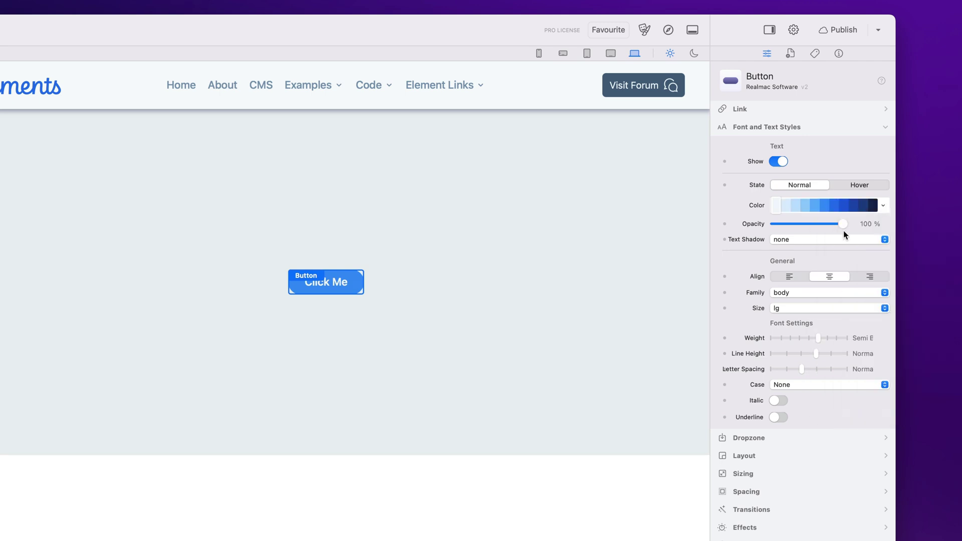
left_click(796, 209)
left_click(414, 358)
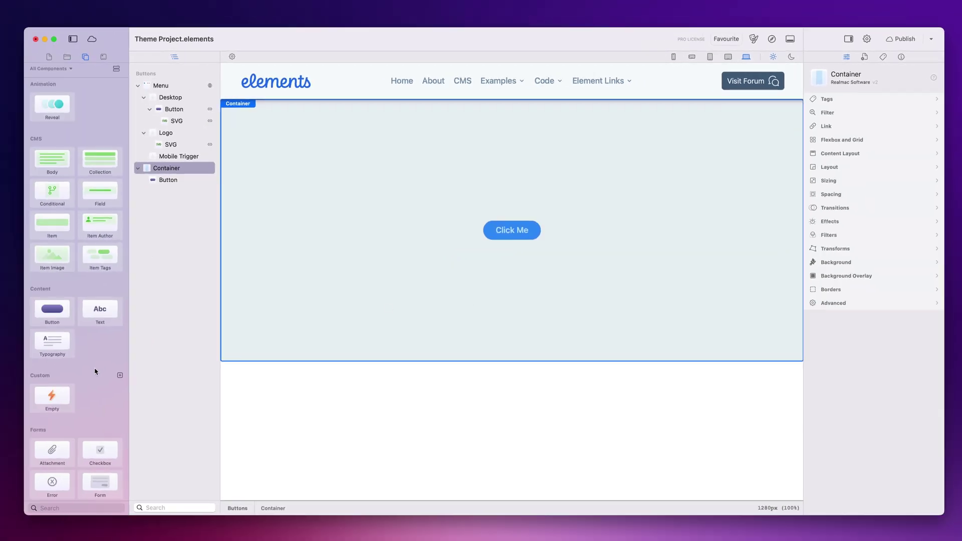
- Wrap the Click Me button in a Grid inside the container and add a second Button beside it
scroll(95, 371, "down", 10)
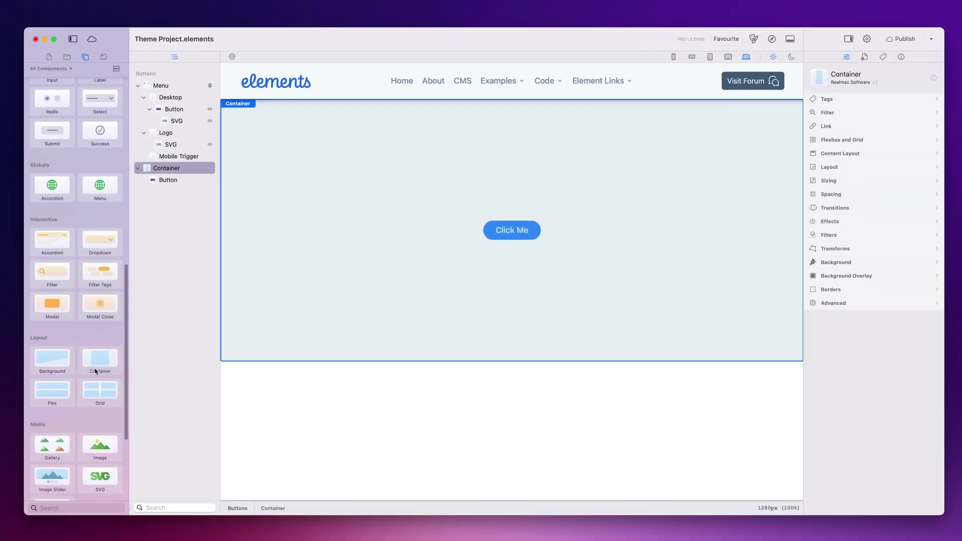
left_click_drag(100, 389, 167, 181)
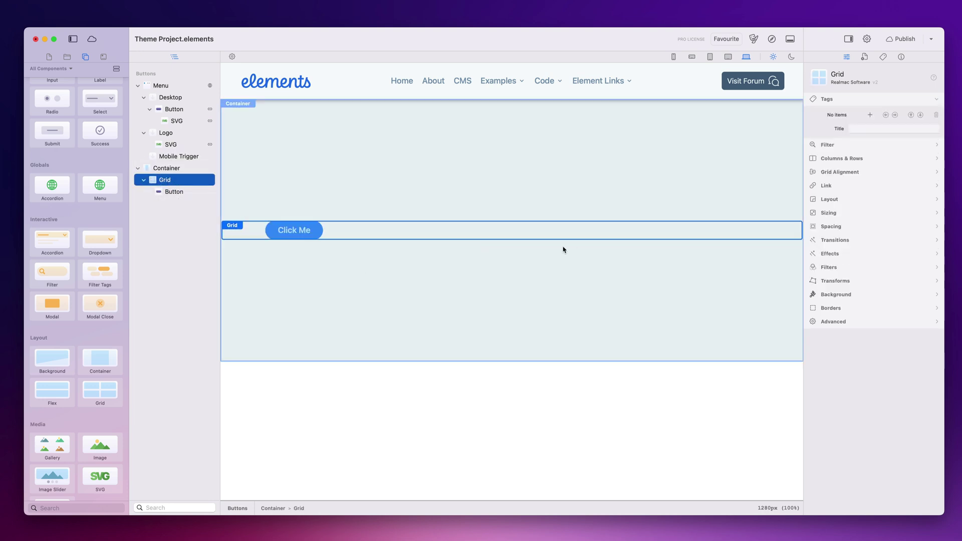
scroll(51, 233, "up", 6)
scroll(70, 236, "up", 3)
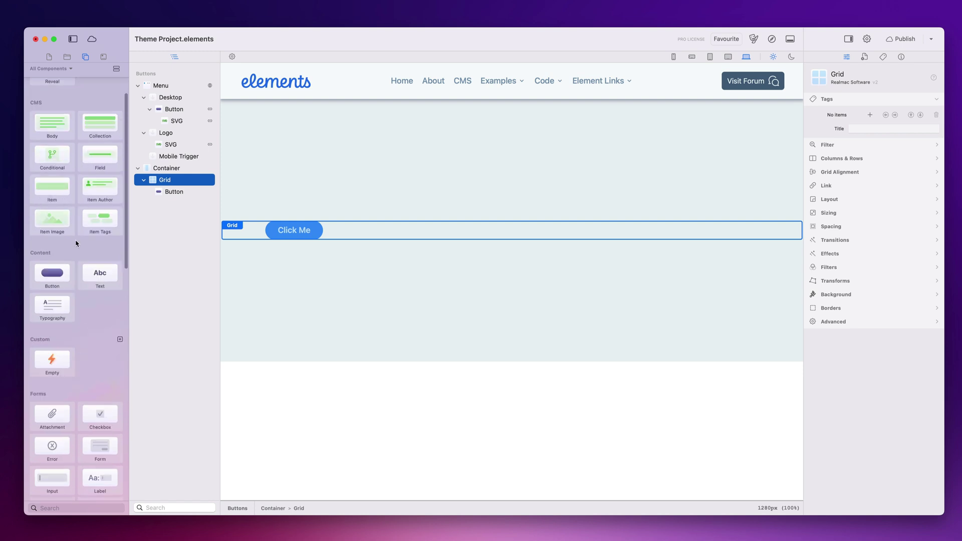
left_click_drag(52, 281, 324, 232)
left_click(459, 187)
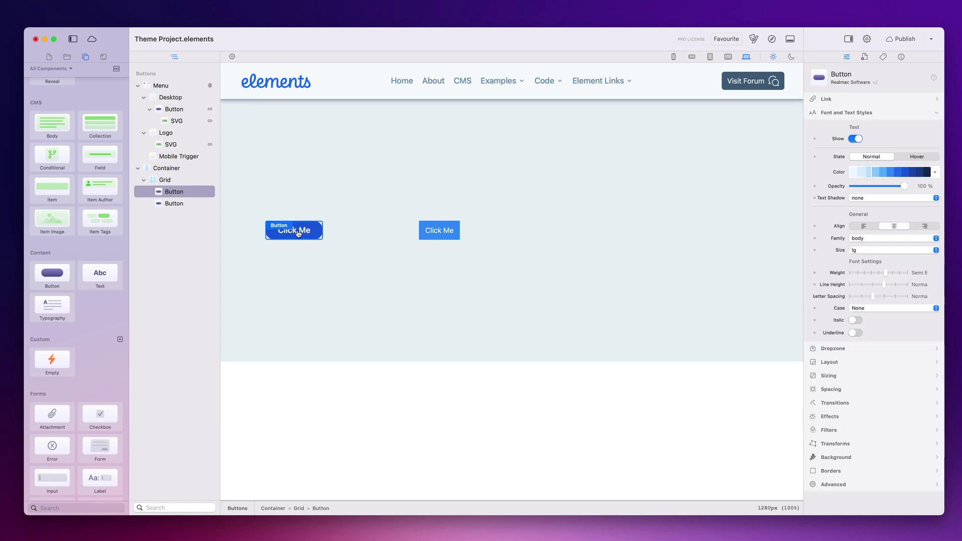
- Duplicate the rounded Click Me button within the grid and delete the copy
key("super+d")
left_click(464, 227)
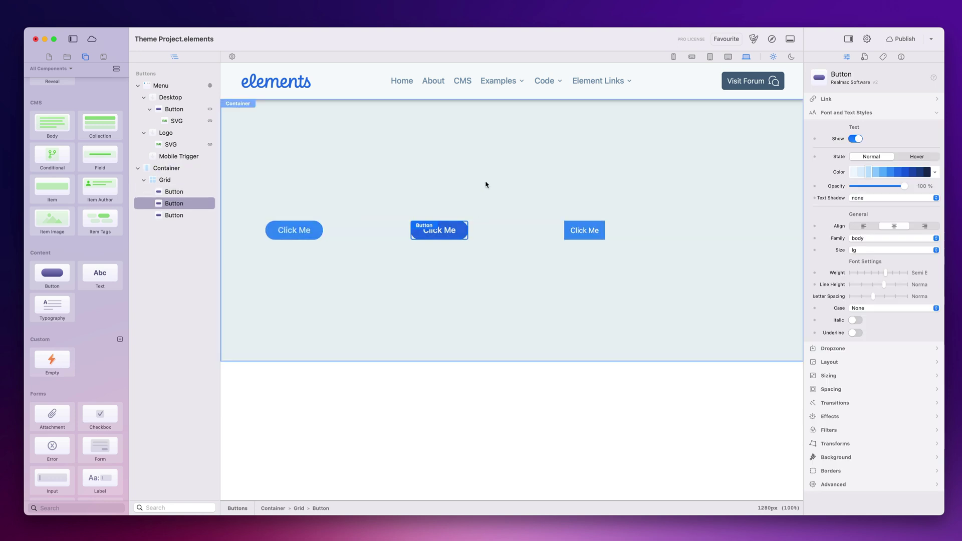
left_click(486, 186)
left_click(446, 239)
key("BackSpace")
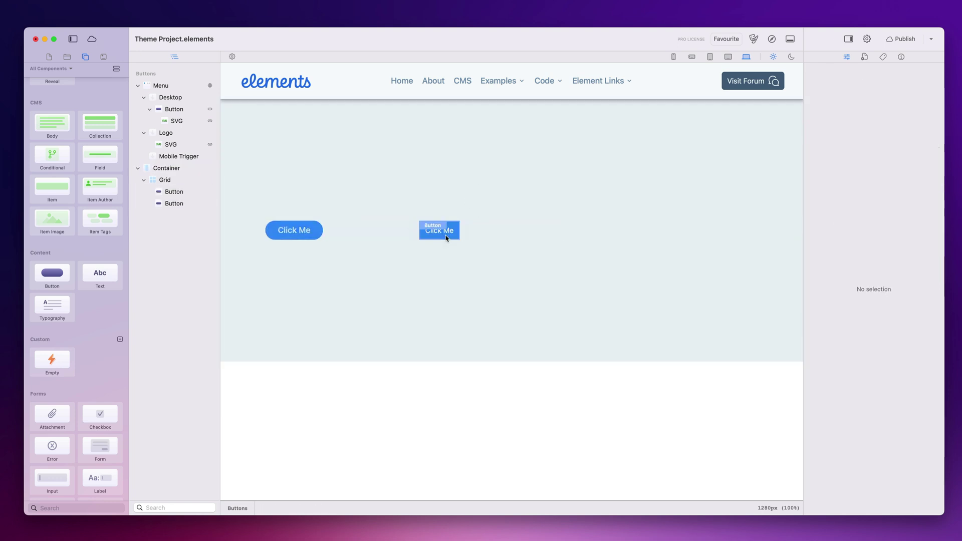
- Enable a Right dropzone on the second, square-cornered Click Me button
left_click(446, 238)
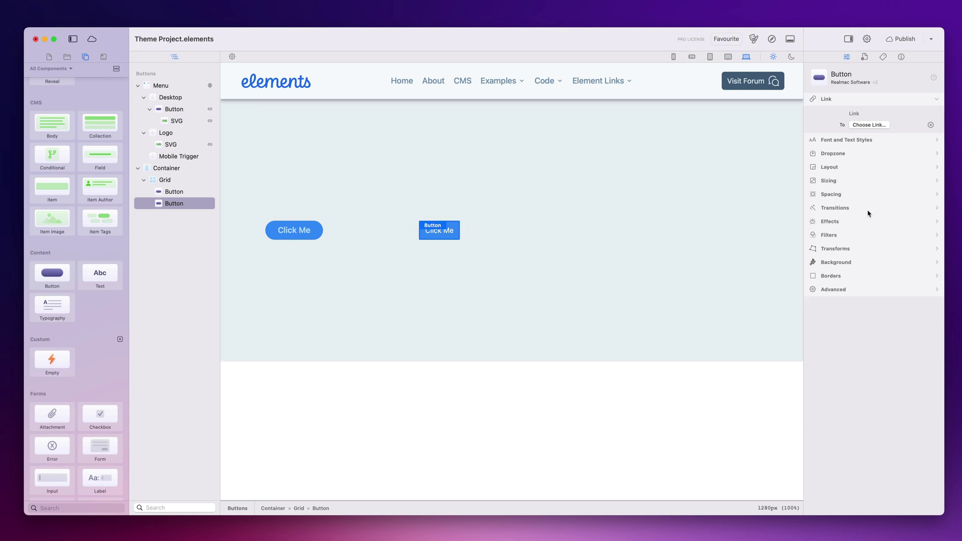
left_click(841, 153)
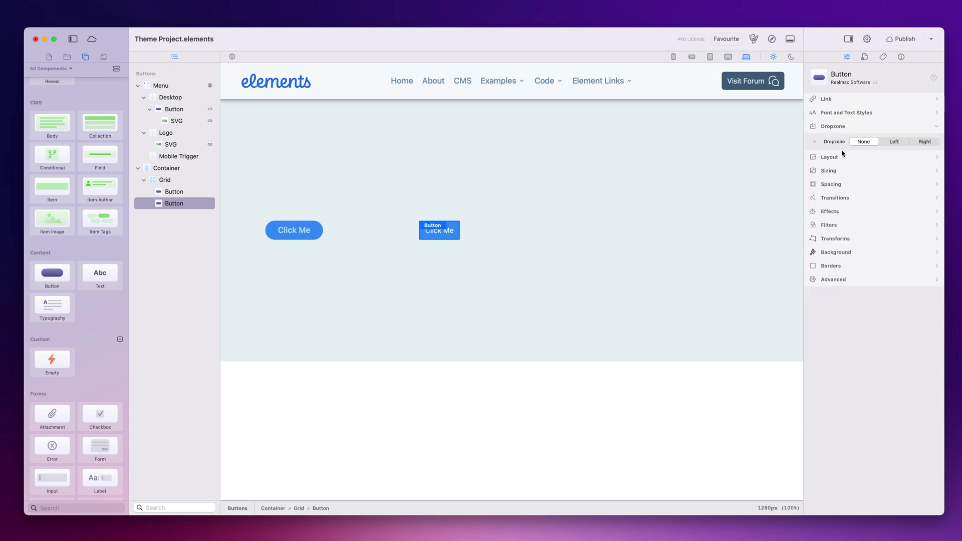
left_click(924, 141)
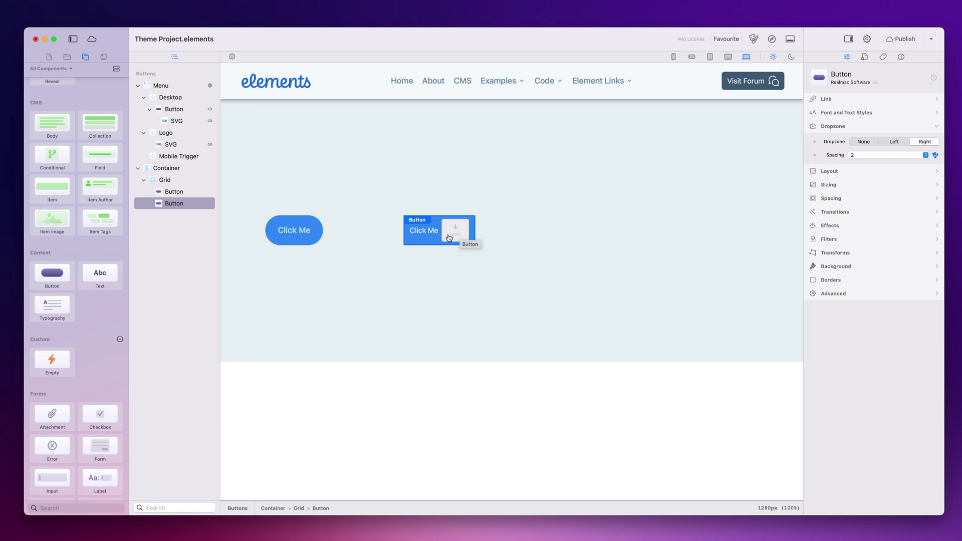
- Add an SVG component to the second button's dropzone
scroll(93, 298, "up", 1)
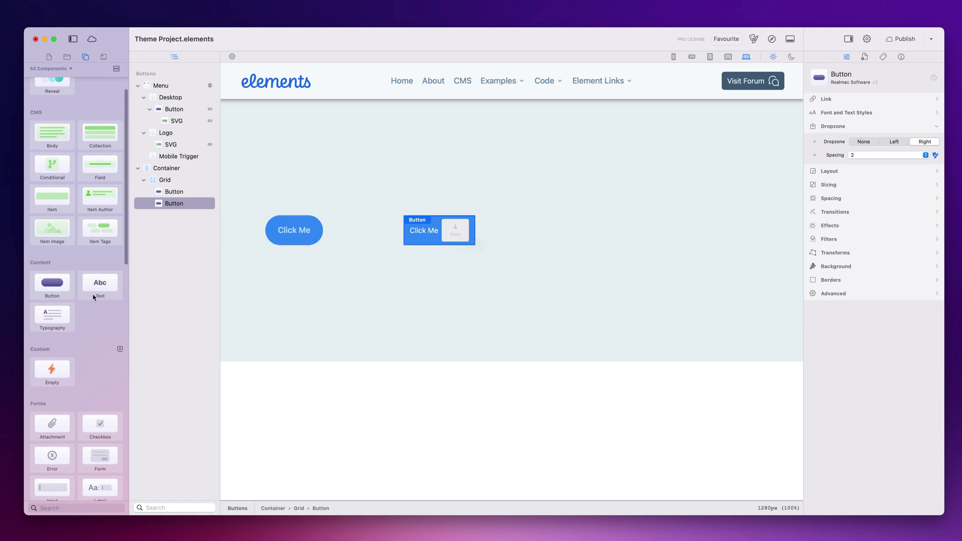
scroll(93, 298, "up", 2)
scroll(102, 279, "down", 10)
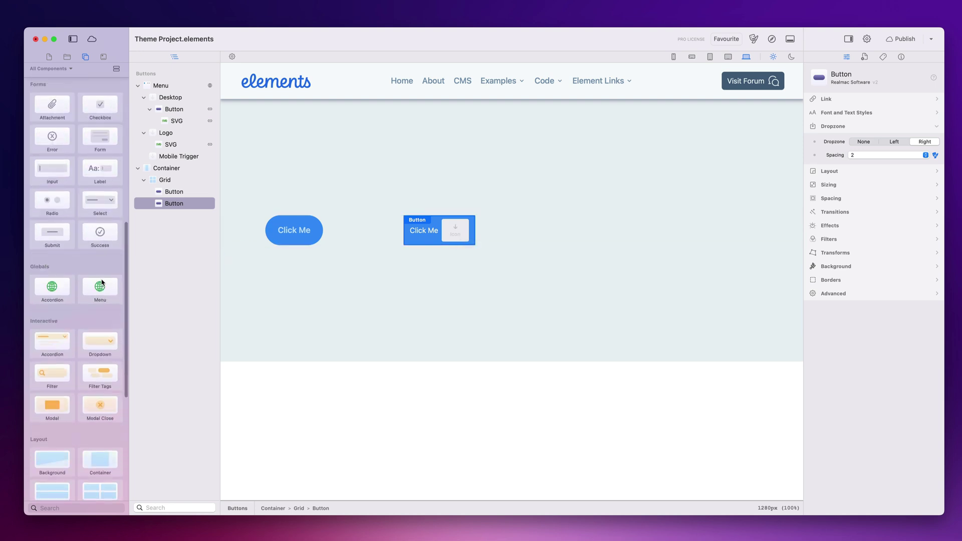
left_click_drag(101, 335, 457, 232)
left_click(484, 239)
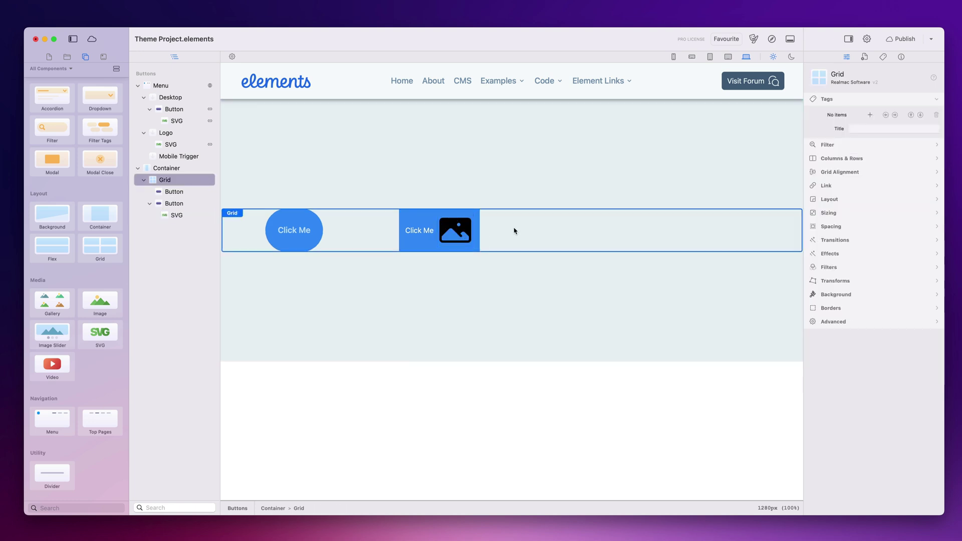
- Assign the right-pointing keyboard arrow 24px icon from the icons-org resources to the SVG in the second button
left_click(452, 230)
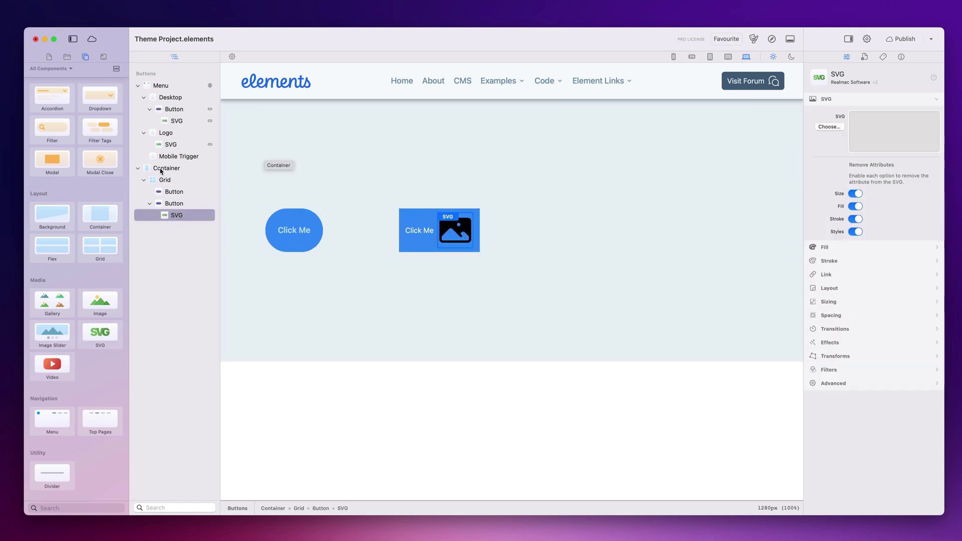
left_click(67, 58)
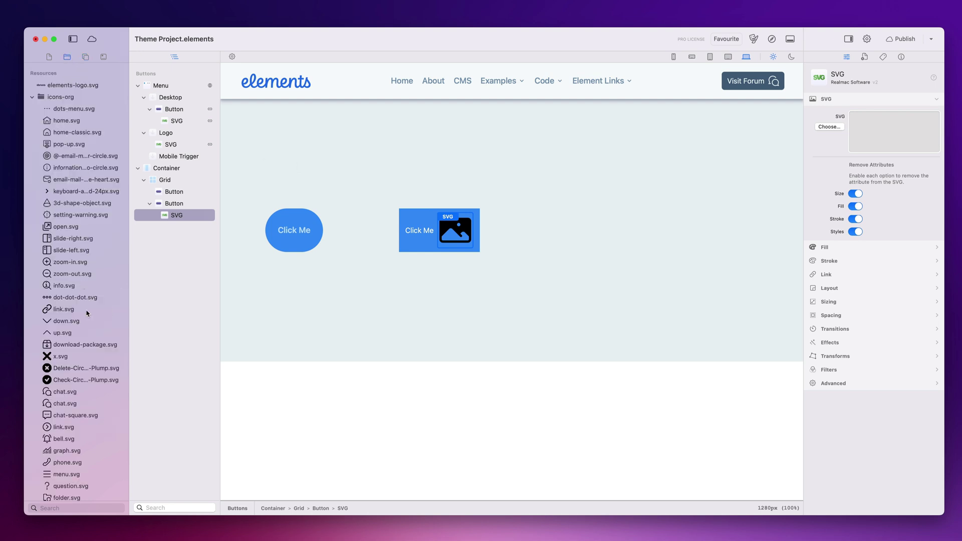
scroll(90, 323, "down", 2)
scroll(90, 323, "up", 2)
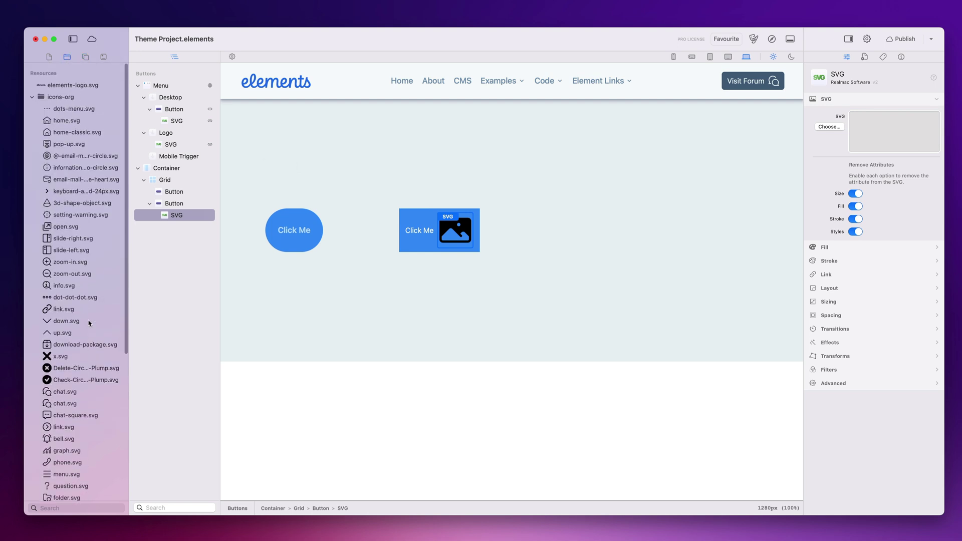
left_click_drag(66, 193, 454, 235)
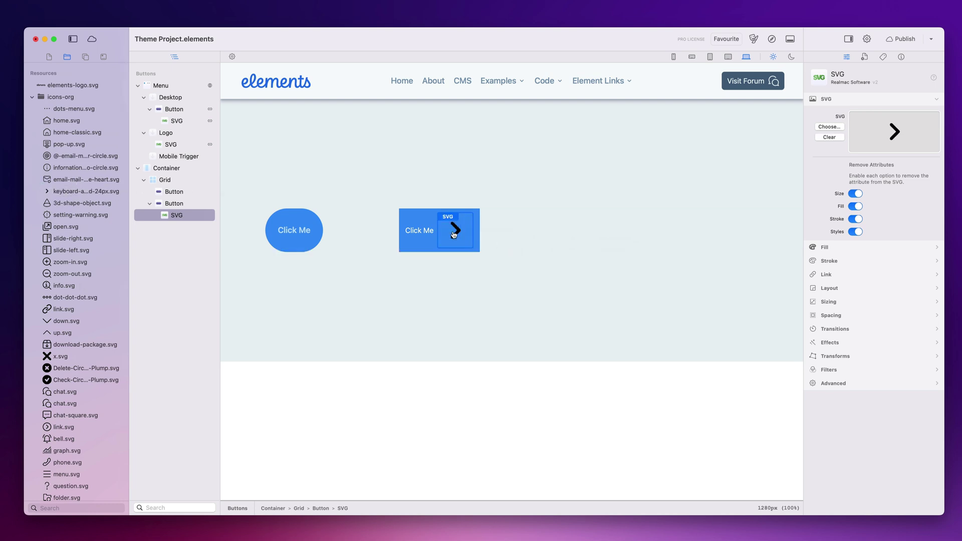
left_click(532, 221)
left_click(533, 196)
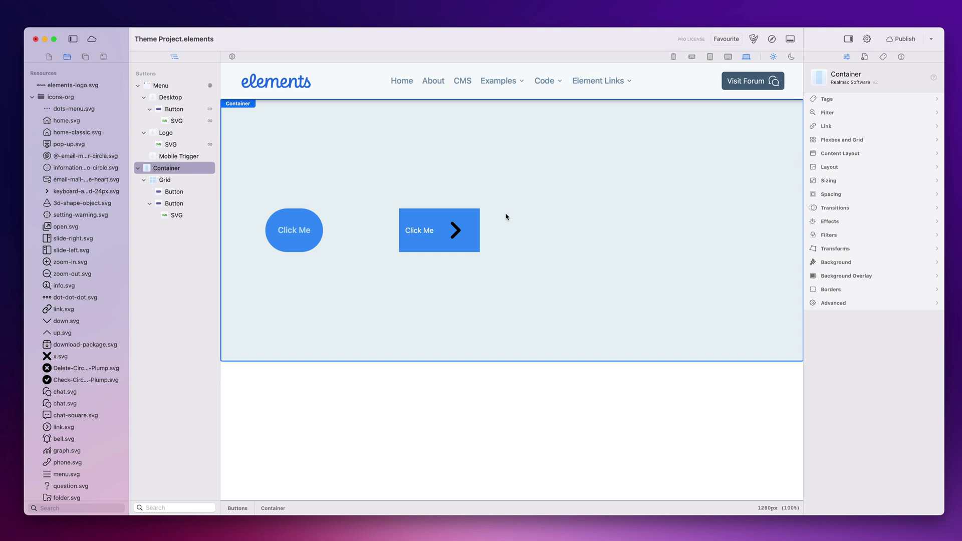
- Examine the separate settings of the second button and its nested arrow SVG
left_click(419, 233)
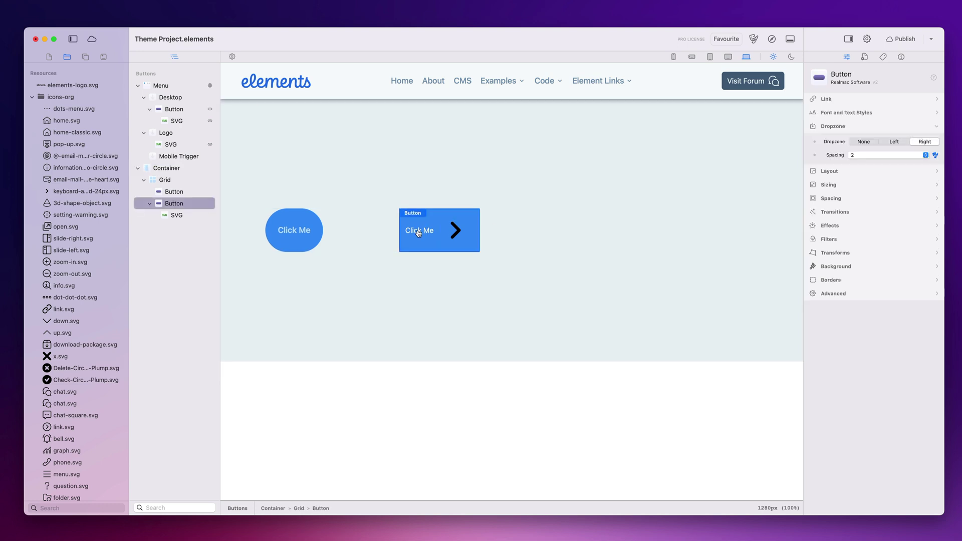
left_click(459, 237)
left_click(414, 241)
left_click(456, 225)
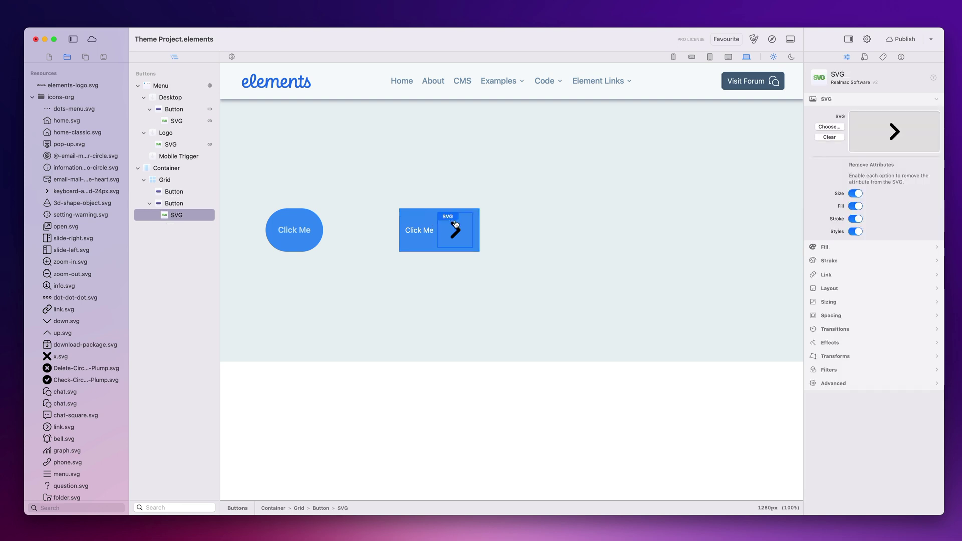
- Set the width of the arrow SVG in the second button to 6
left_click(846, 304)
left_click(875, 194)
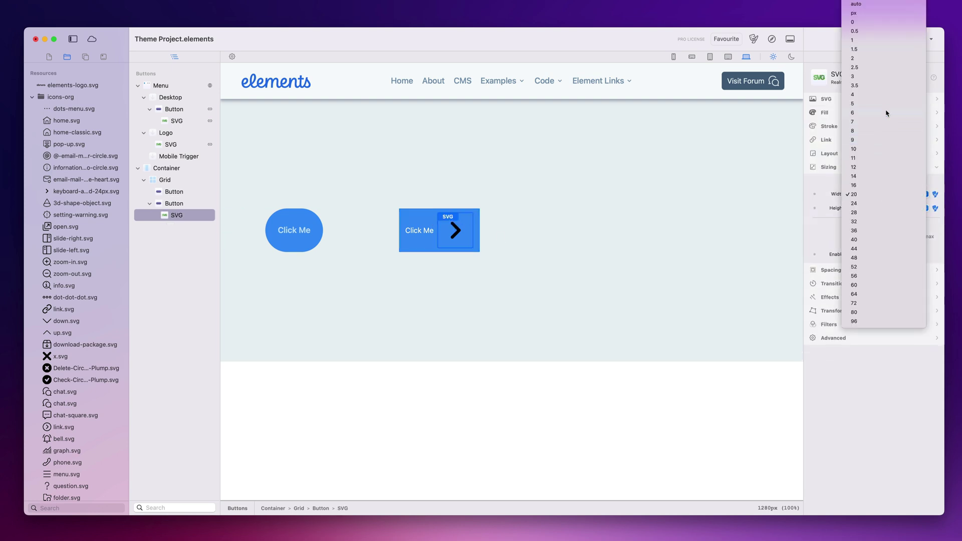
left_click(867, 194)
left_click(576, 187)
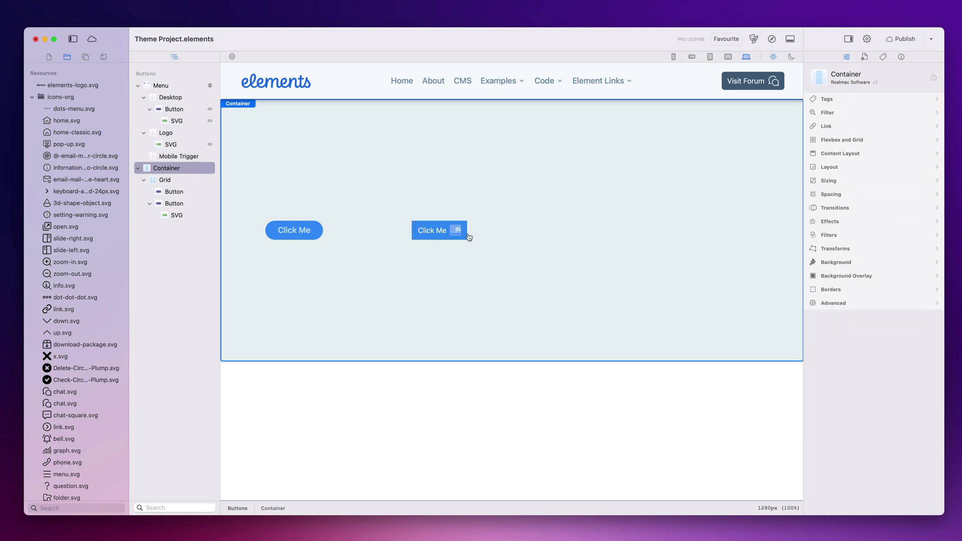
- Remove the second button's background by setting its type to None
left_click(440, 232)
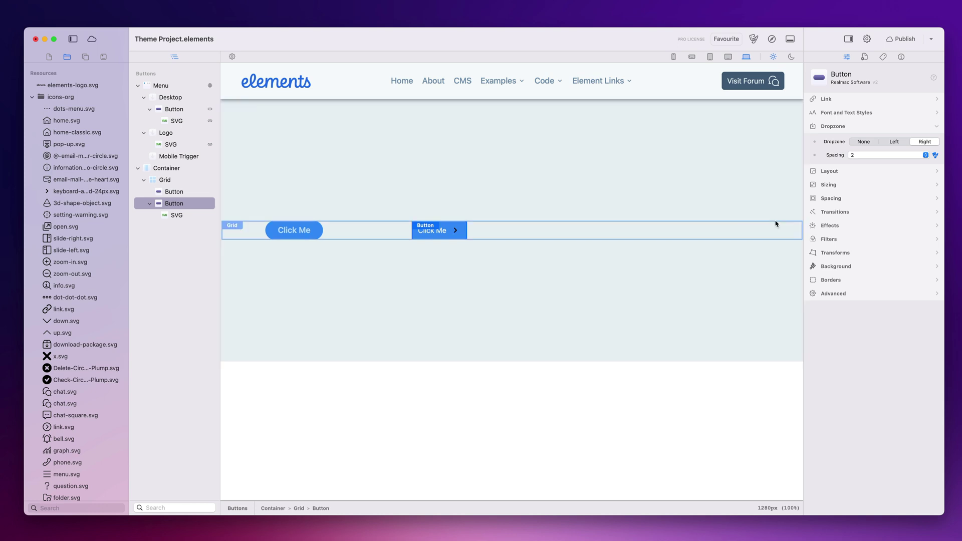
left_click(845, 269)
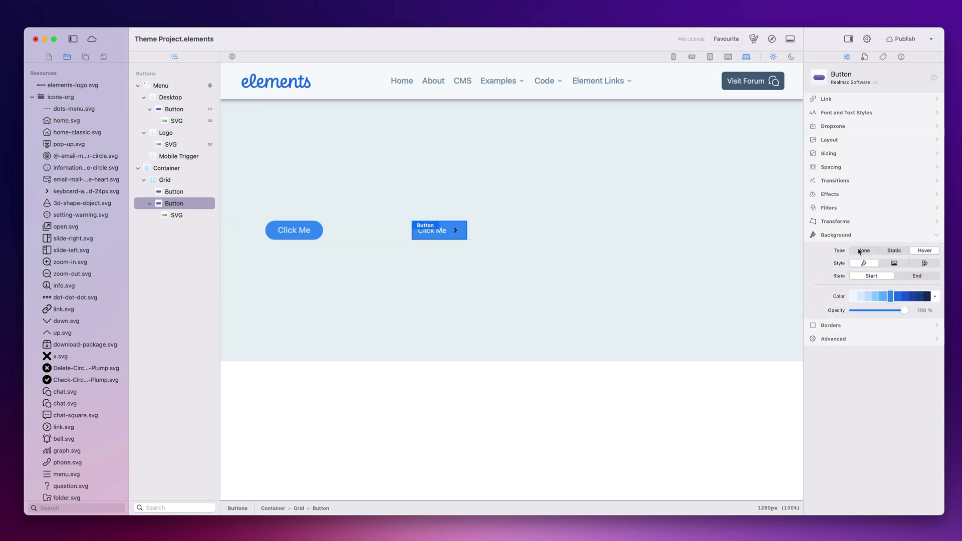
left_click(862, 252)
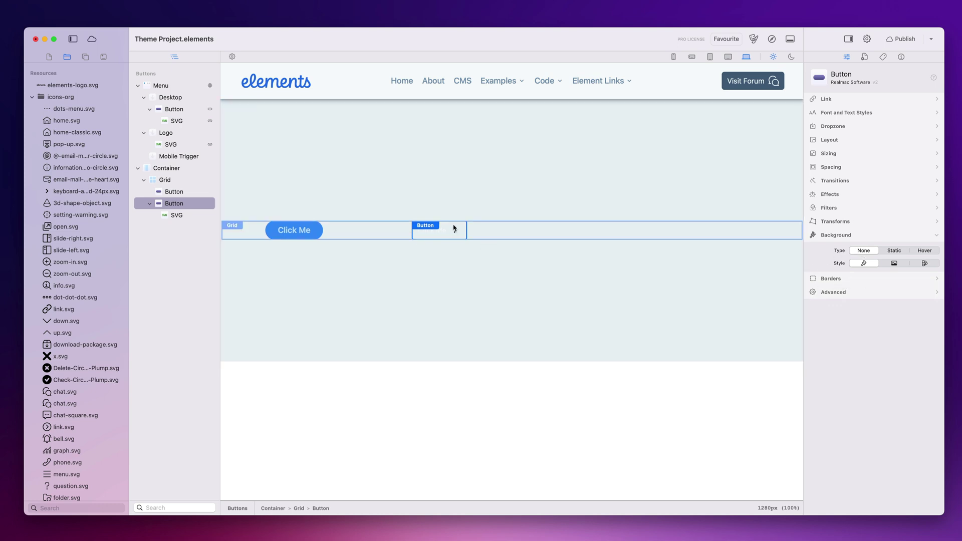
- Set the second button's text colour to the darkest swatch for both the Normal and Hover states
left_click(865, 113)
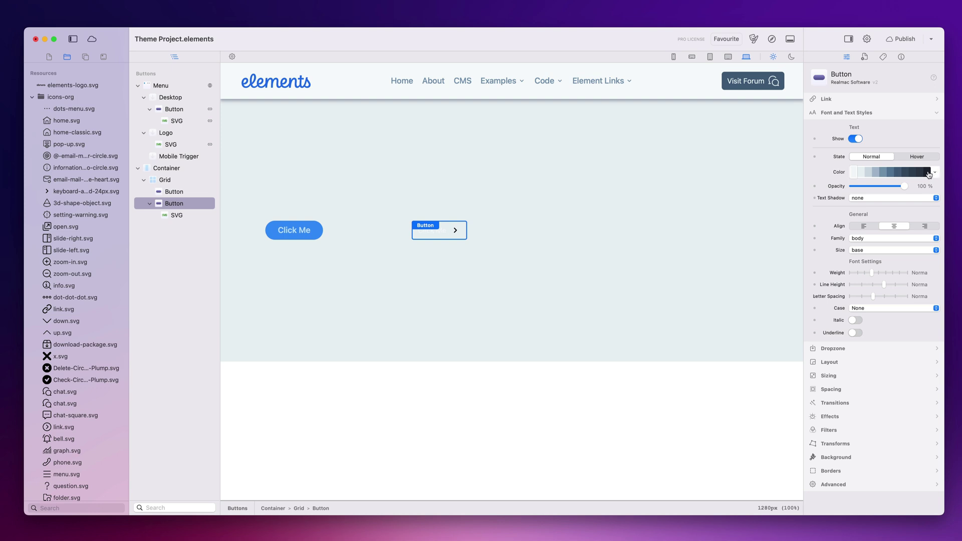
left_click(919, 172)
left_click(916, 157)
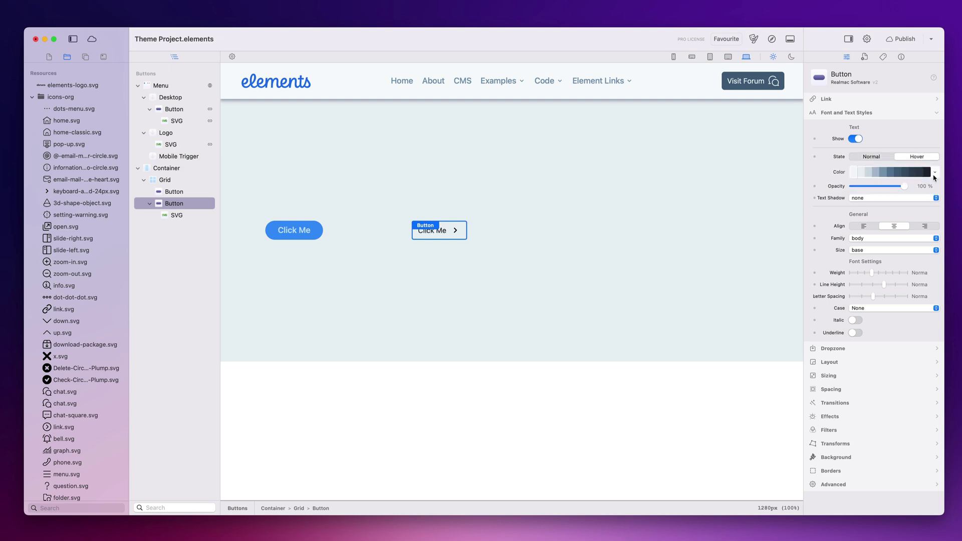
left_click(926, 172)
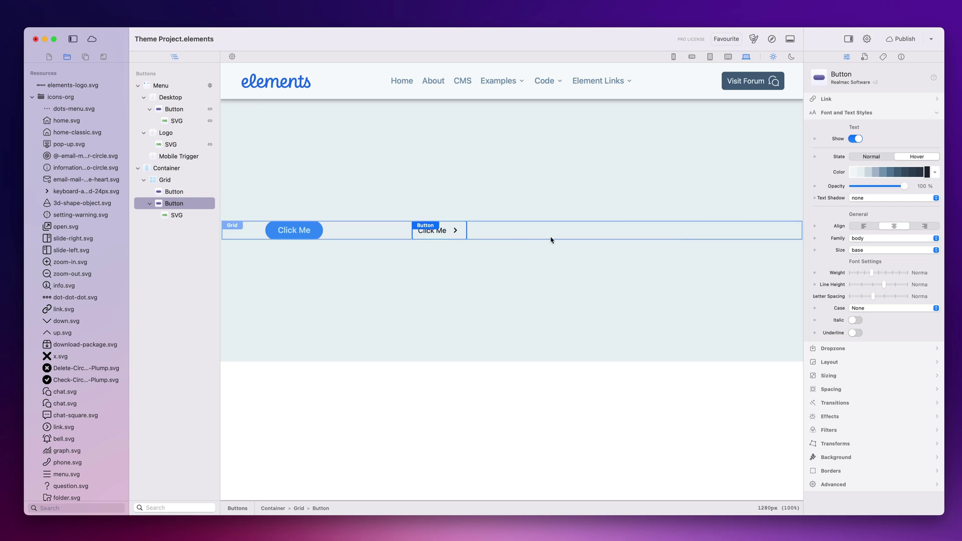
- Set the second button's text size to lg and its font weight to Medium
left_click(869, 156)
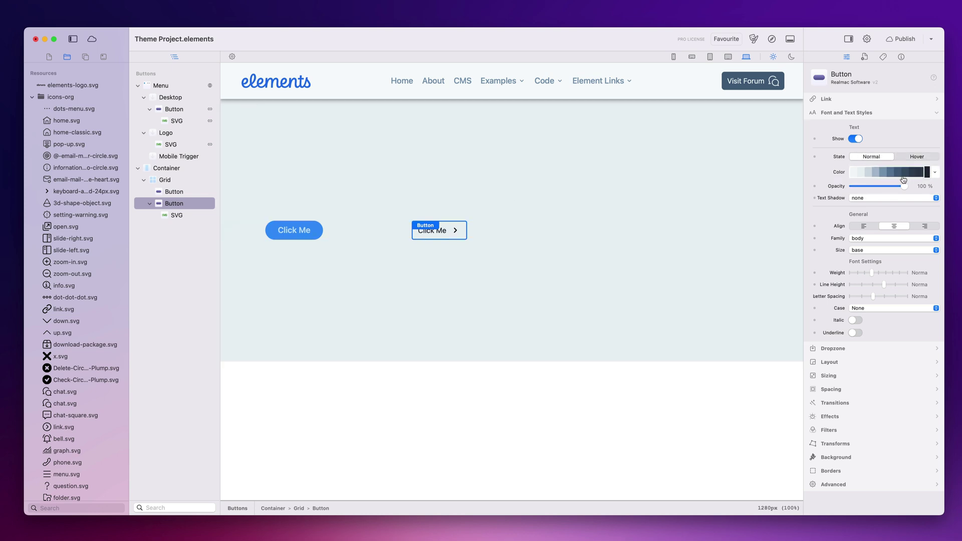
left_click_drag(876, 272, 883, 272)
left_click(881, 250)
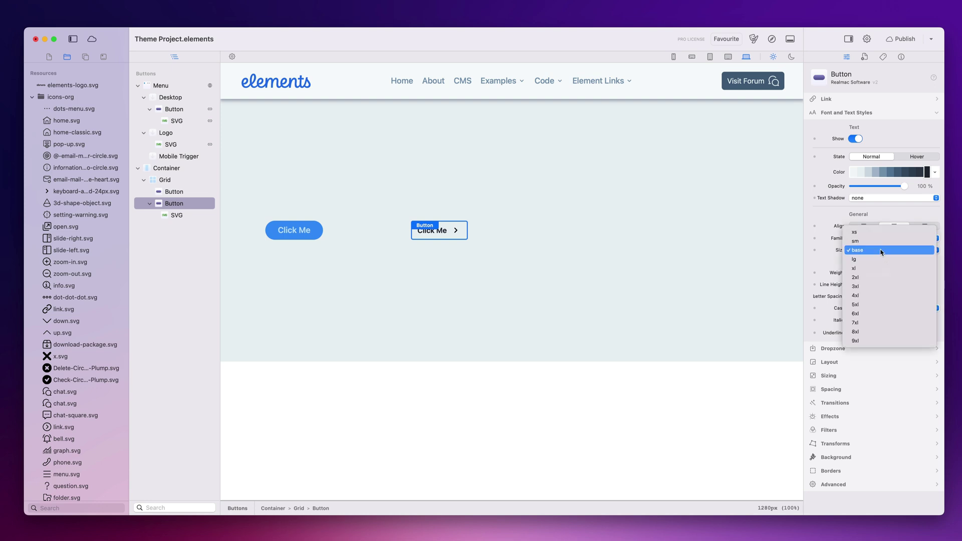
left_click(879, 256)
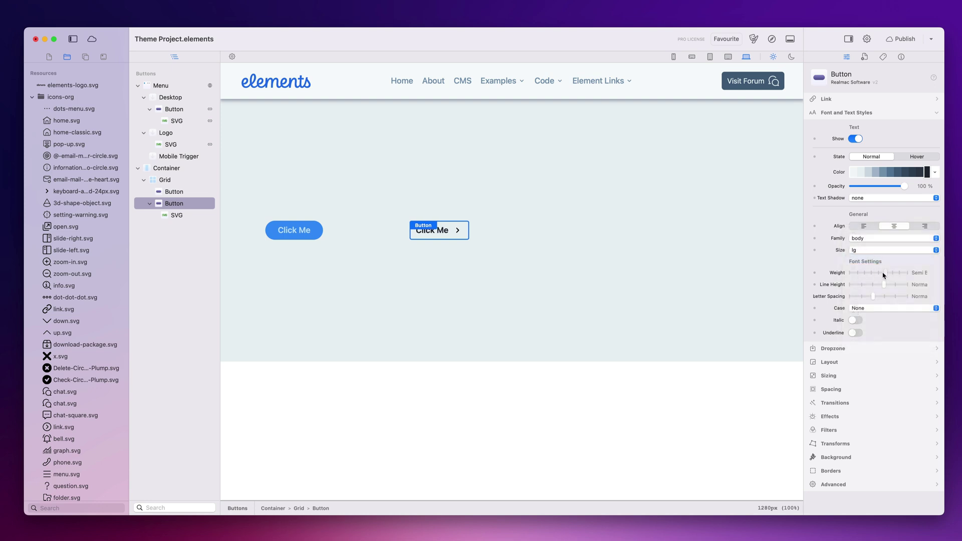
left_click(537, 195)
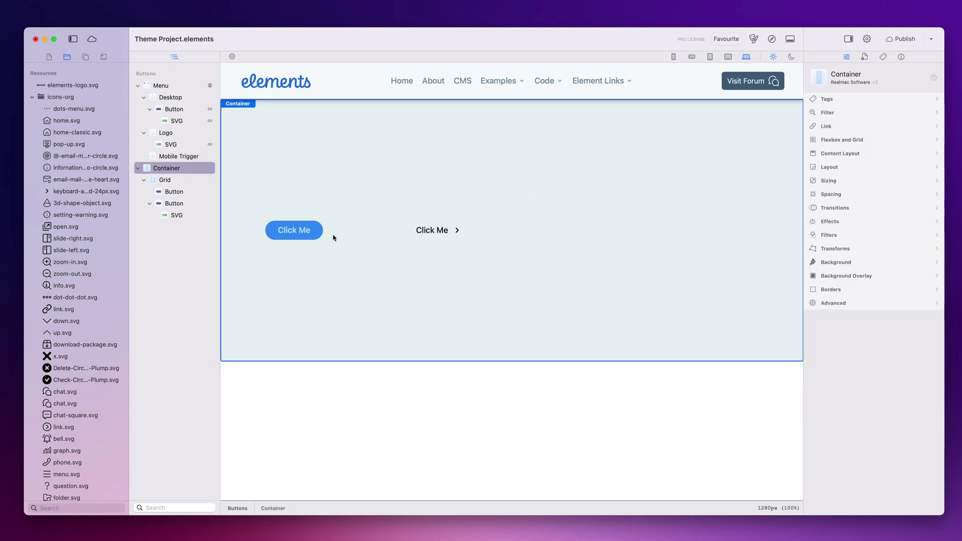
- Give the second button a Static border with a width of 2 on all four sides
left_click(443, 234)
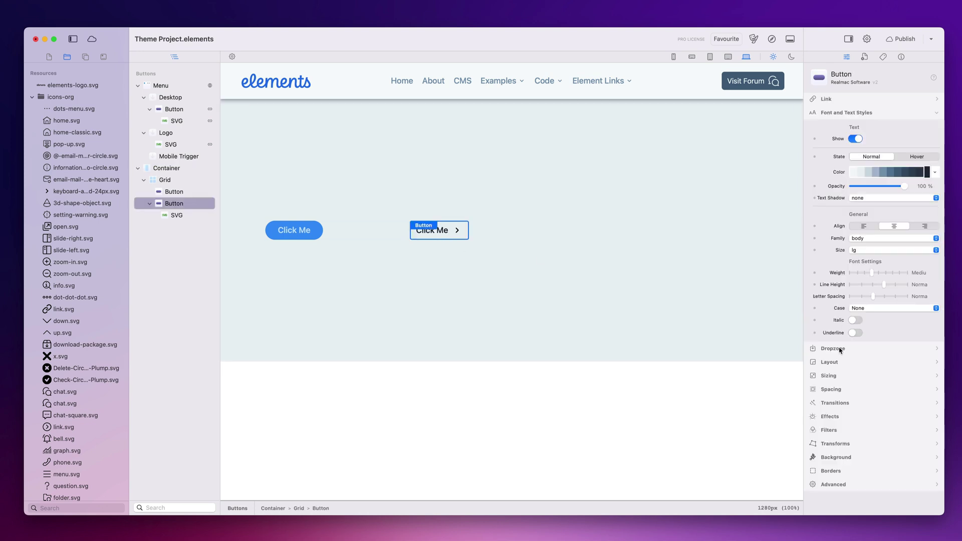
left_click(840, 470)
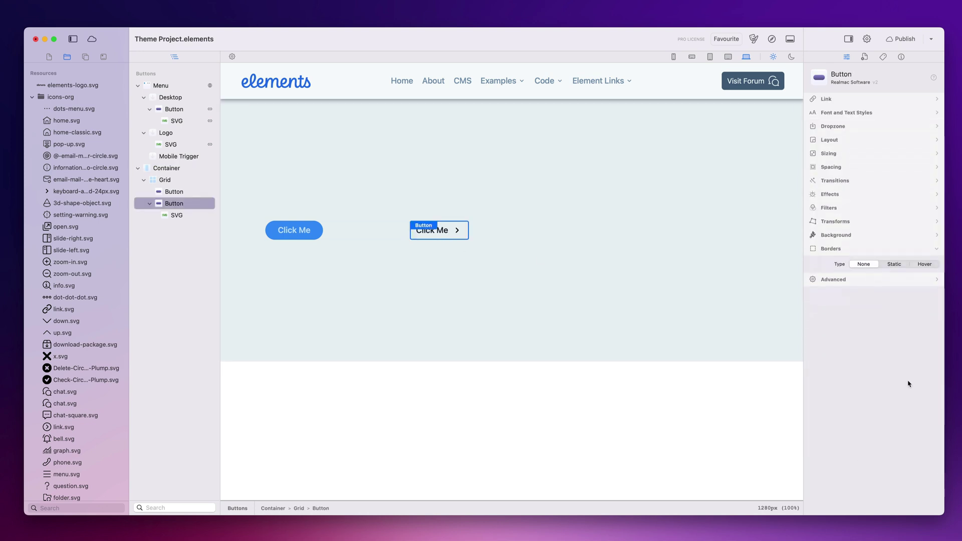
left_click(895, 263)
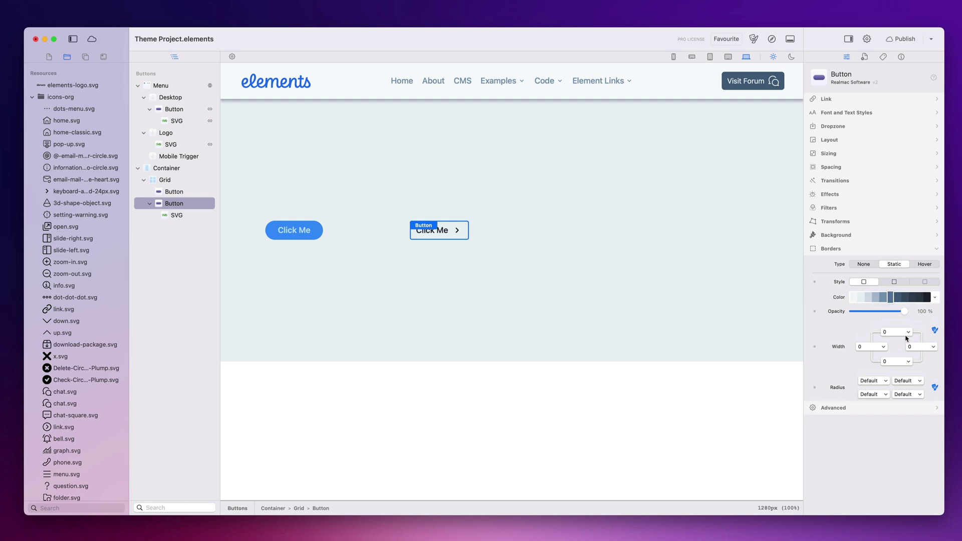
left_click(906, 333)
left_click(886, 341)
left_click(870, 347)
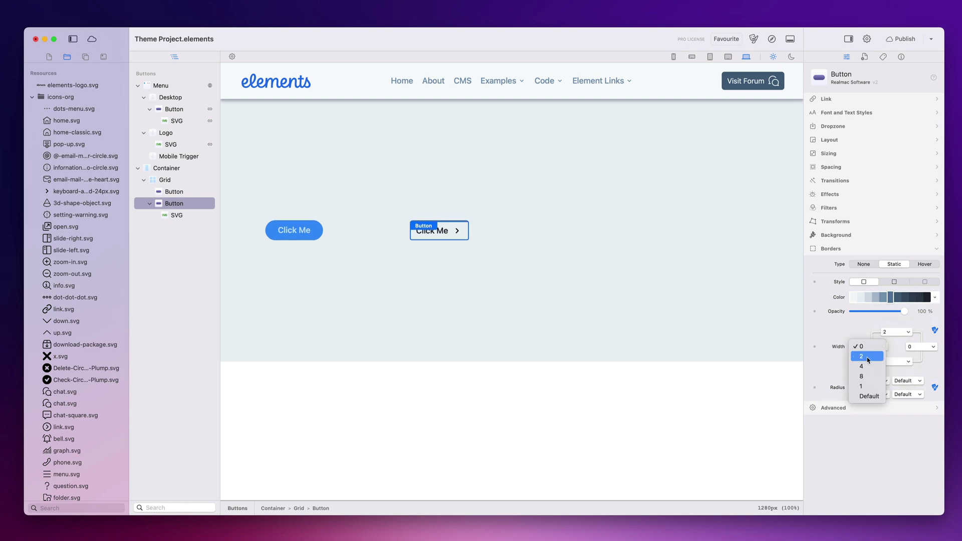
left_click(869, 356)
left_click(930, 347)
left_click(927, 356)
left_click(897, 361)
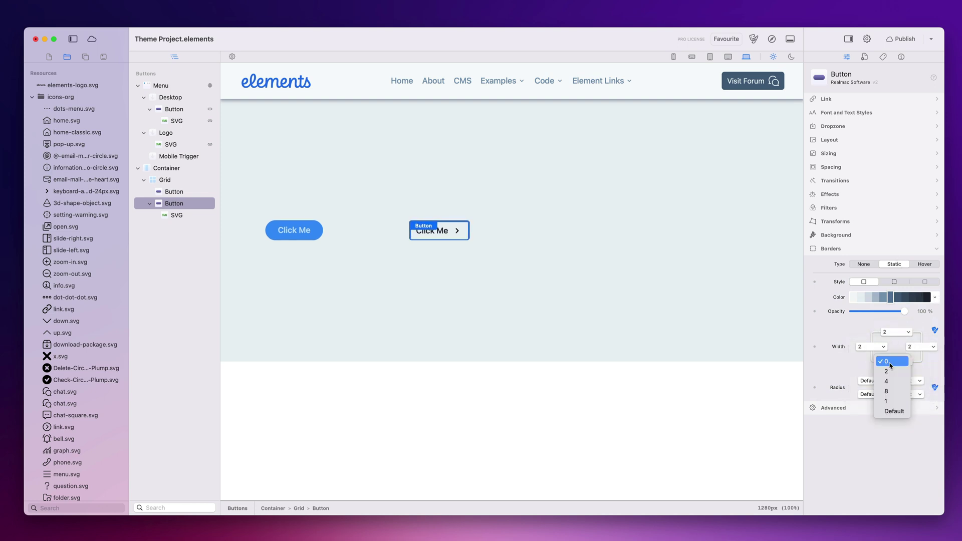
left_click(905, 370)
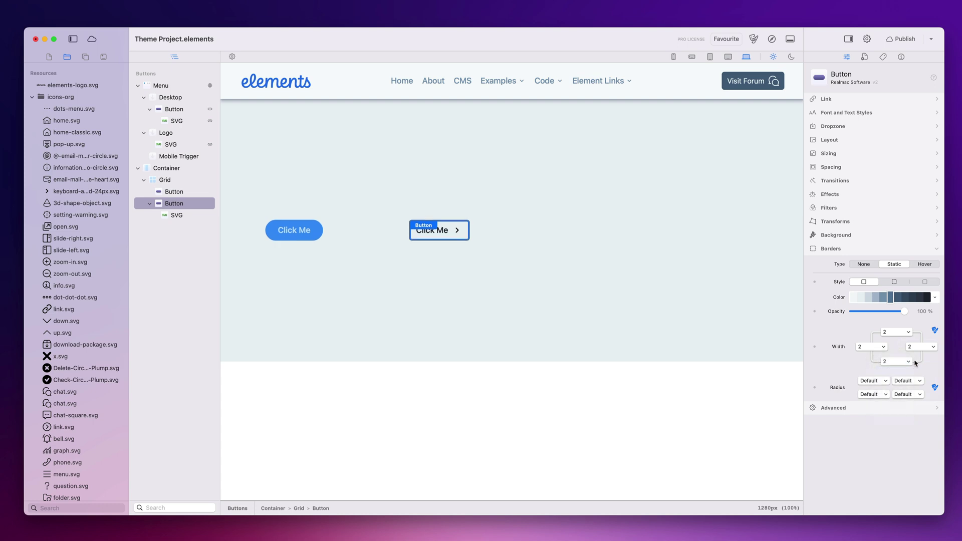
left_click(935, 331)
left_click_drag(900, 333, 951, 342)
left_click(935, 332)
- Set the second button's border colour to the darkest swatch and check the result on the page
left_click(695, 297)
left_click(445, 235)
left_click(930, 300)
left_click(929, 299)
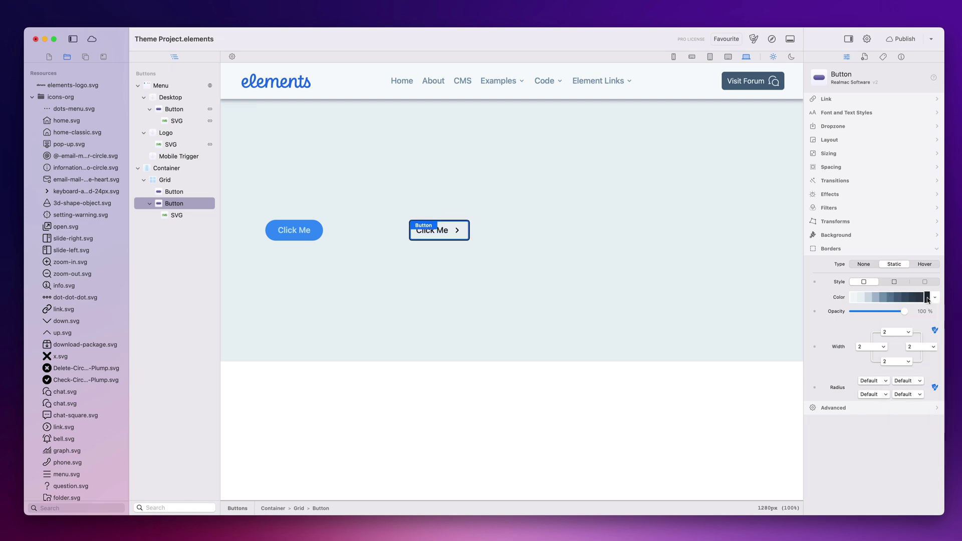
left_click(663, 287)
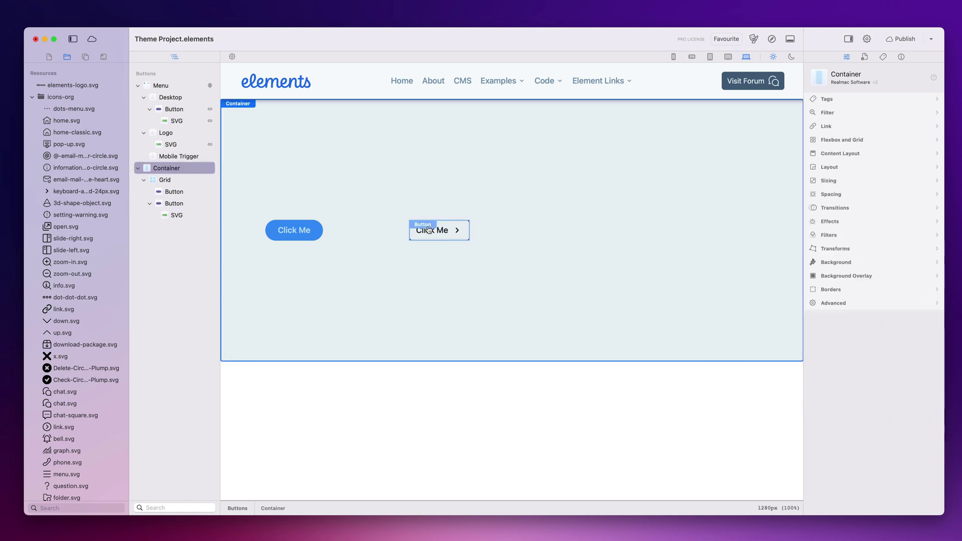
left_click(455, 230)
left_click(491, 208)
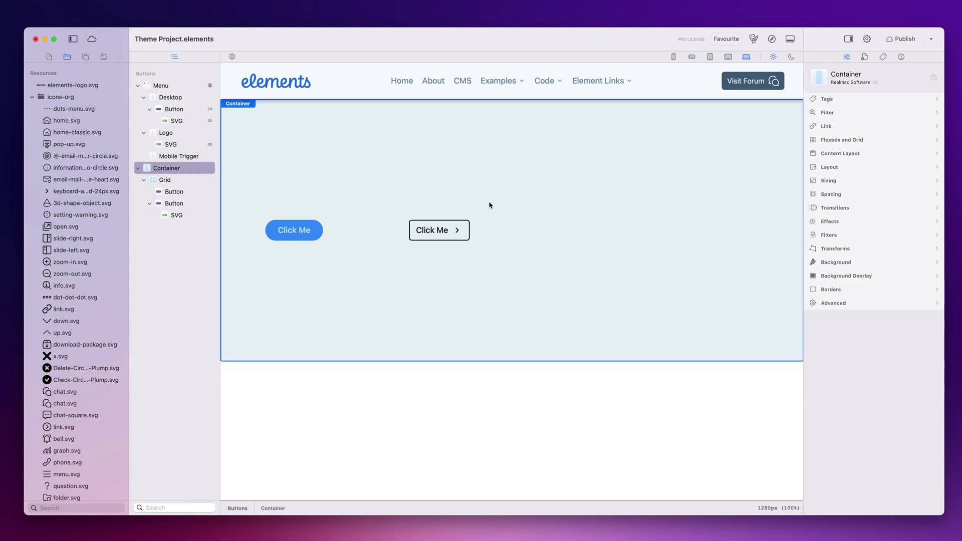
- Set the second button's dropzone spacing to 1 to bring the arrow closer to the text
left_click(461, 232)
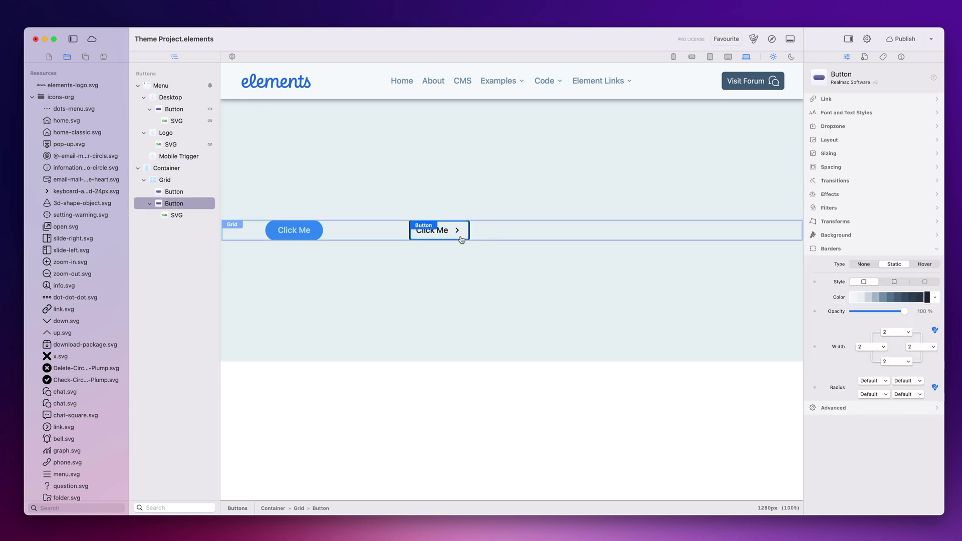
left_click(841, 126)
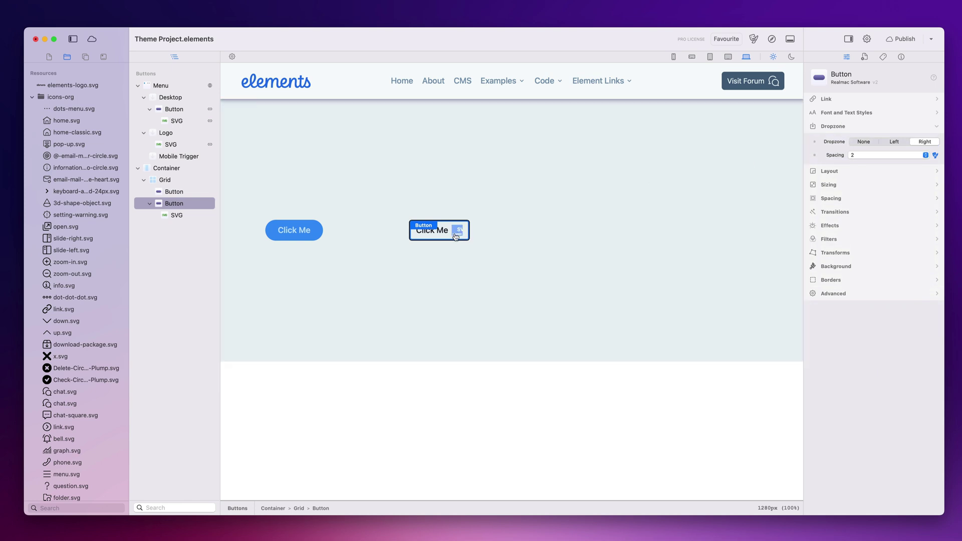
left_click(877, 155)
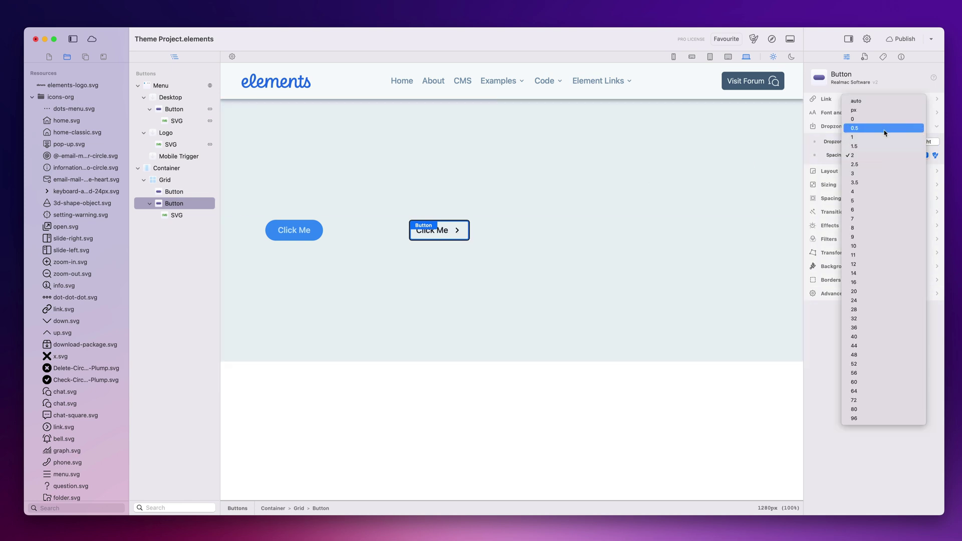
left_click(882, 137)
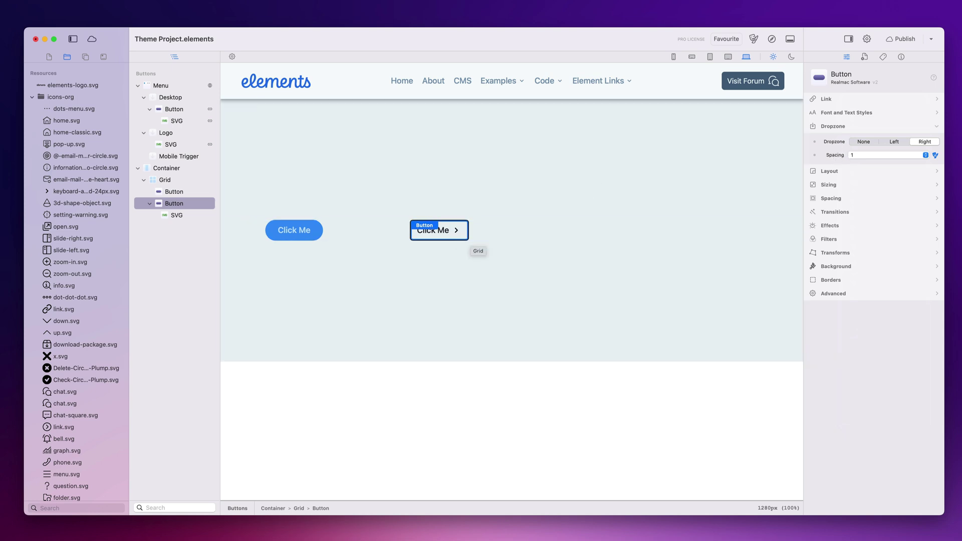
- Set the second button's right padding to 2
left_click(854, 199)
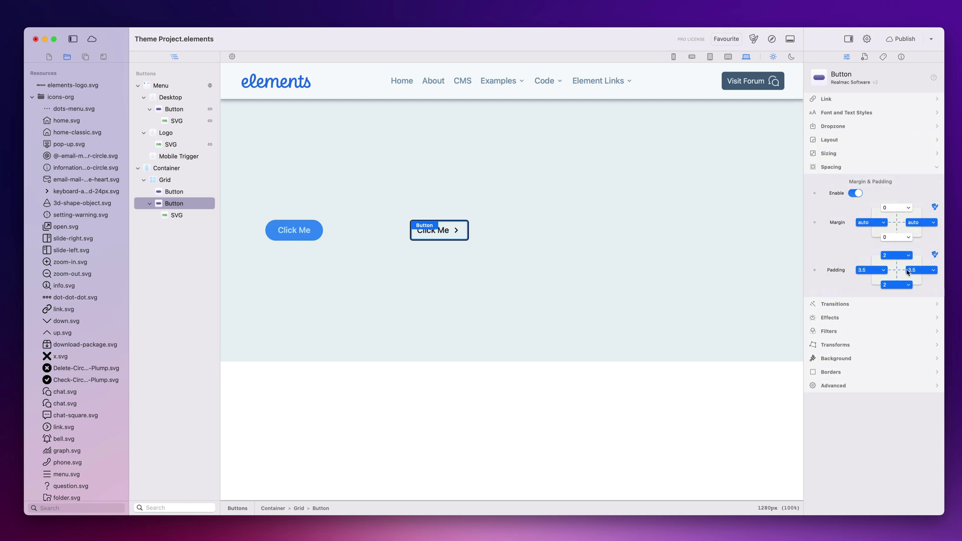
left_click(923, 270)
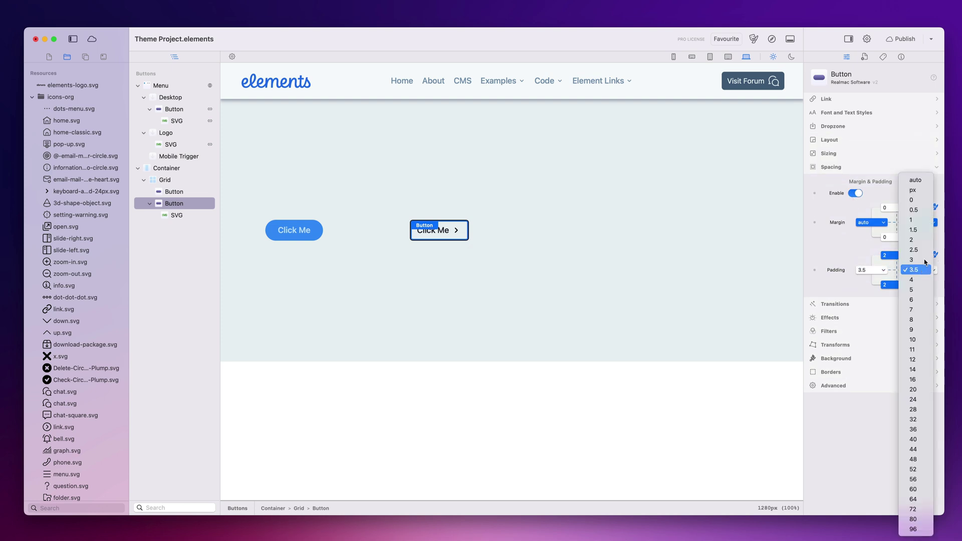
left_click(923, 240)
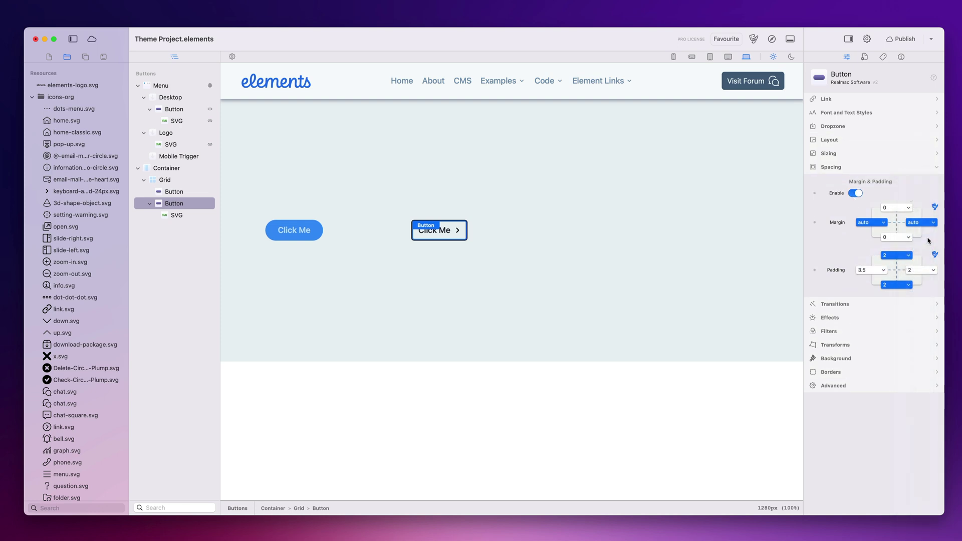
left_click(619, 187)
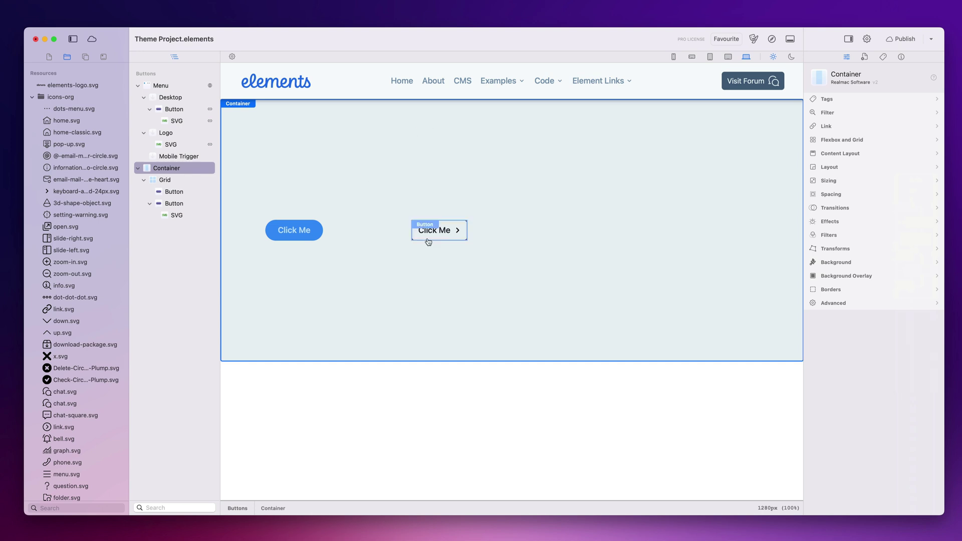
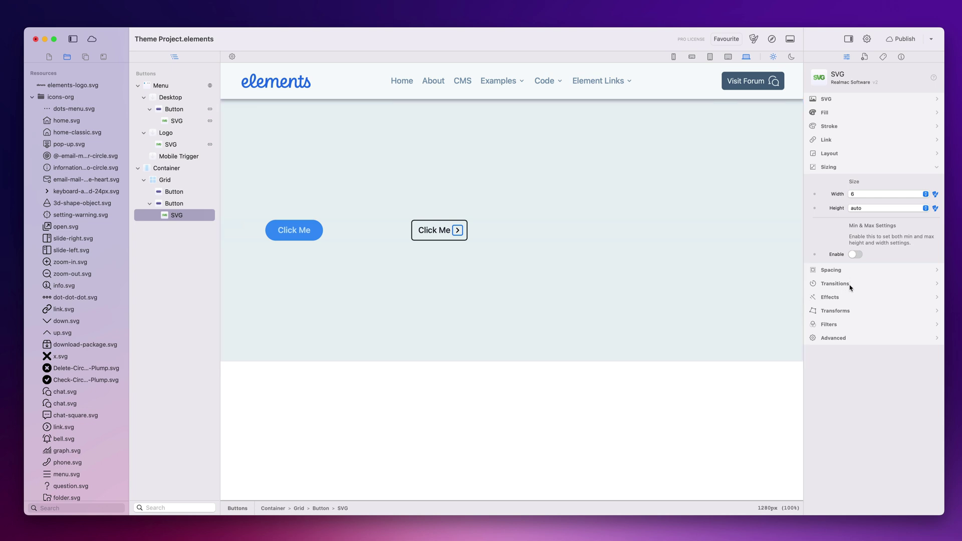
- Set the arrow SVG's transform type to Hover, triggered over Self
left_click(834, 283)
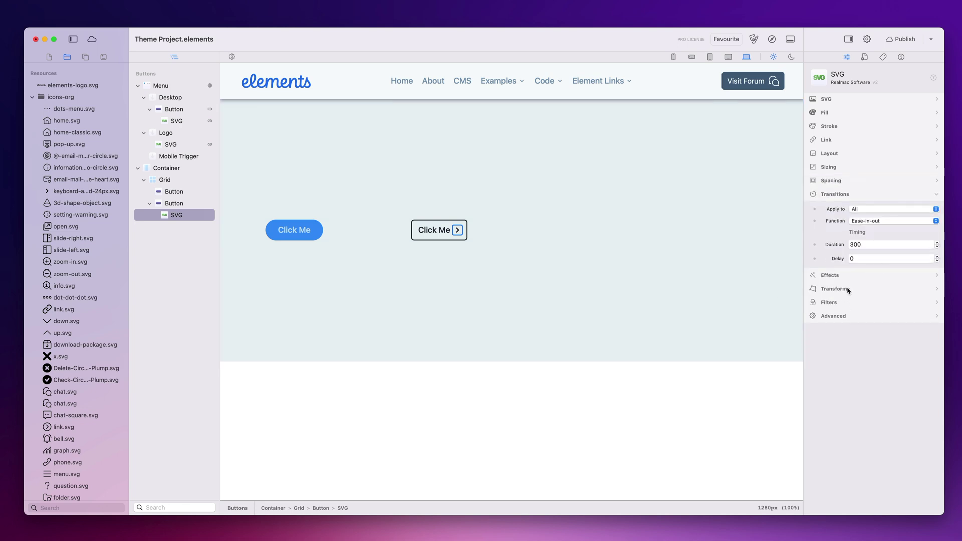
left_click(848, 289)
left_click(896, 237)
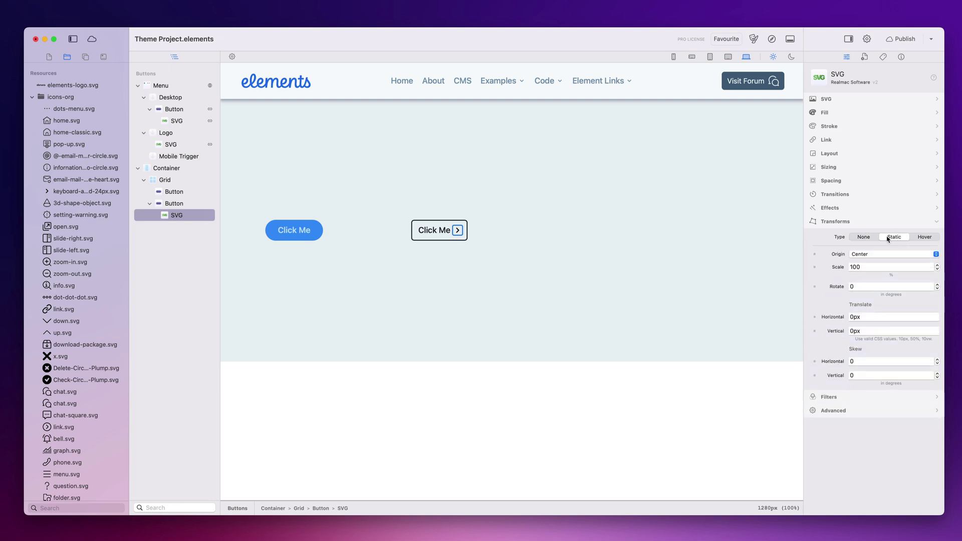
left_click(919, 240)
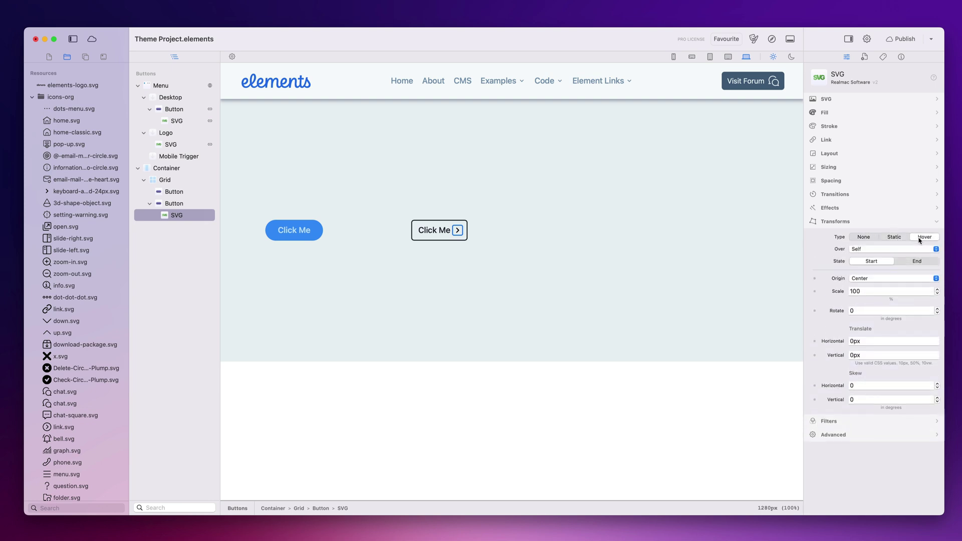
left_click(857, 250)
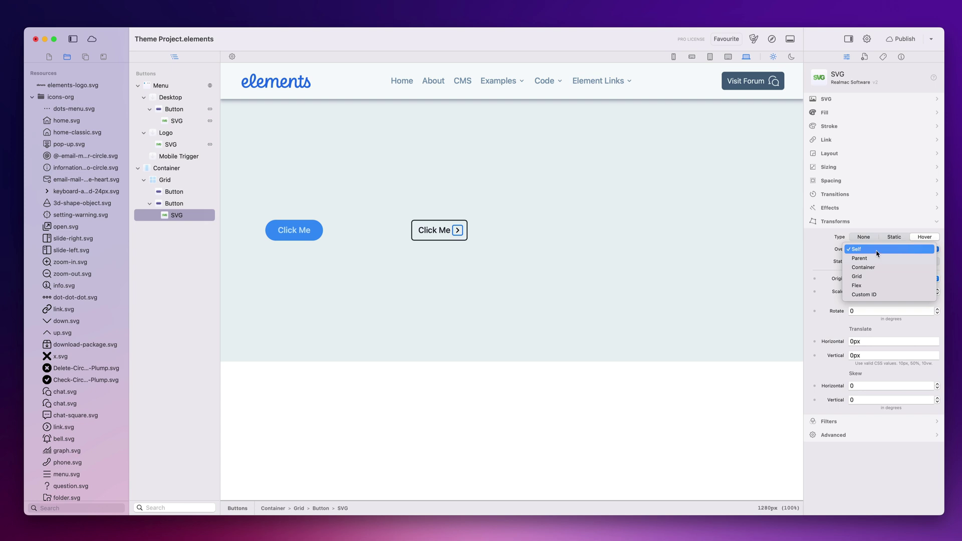
left_click(877, 253)
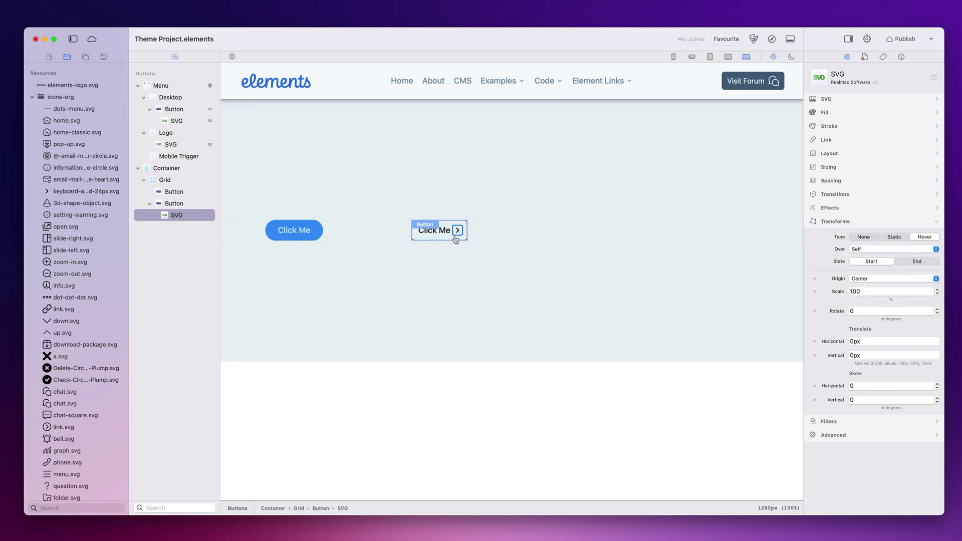
- Set the arrow SVG's horizontal translation to 5px in the hover End state
left_click(872, 354)
left_click(859, 341)
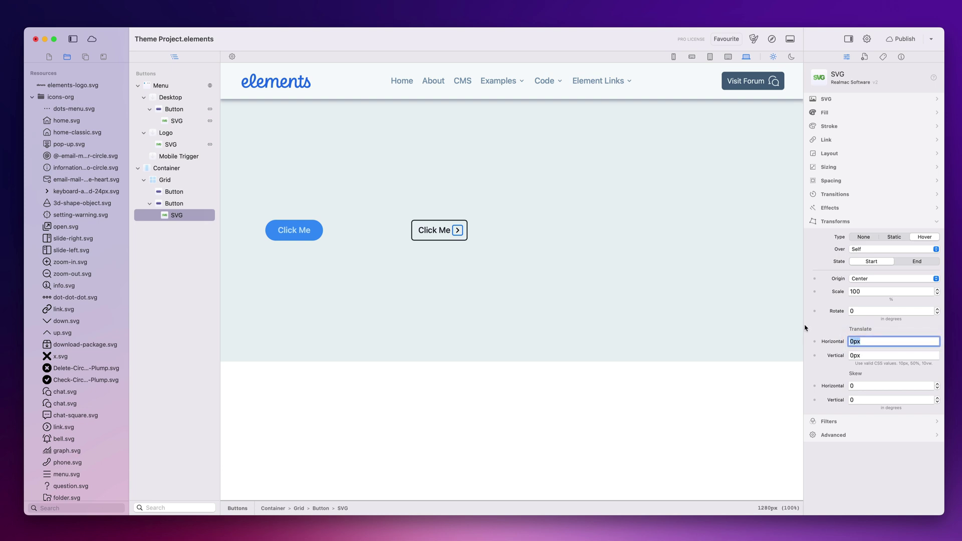
type("10px")
key("super+z")
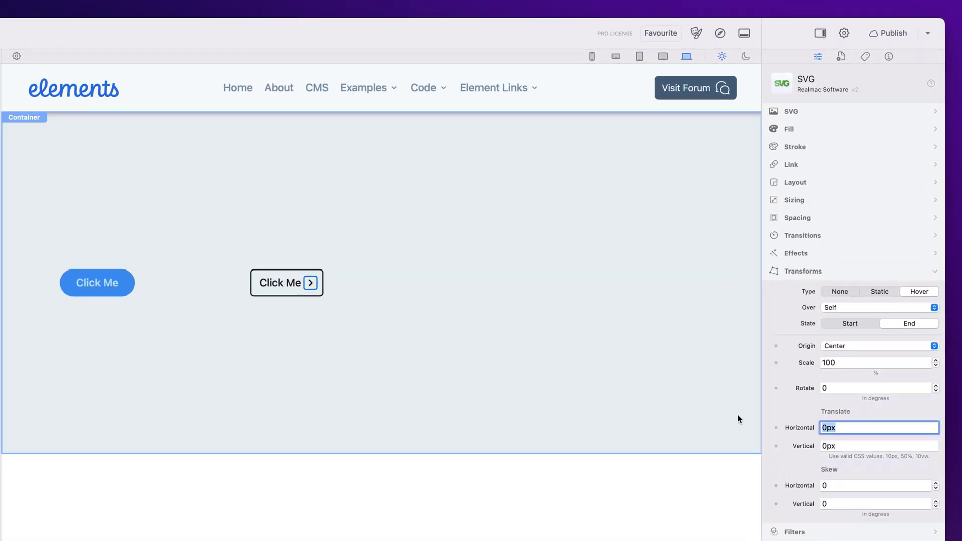
type("5pc")
key("Return")
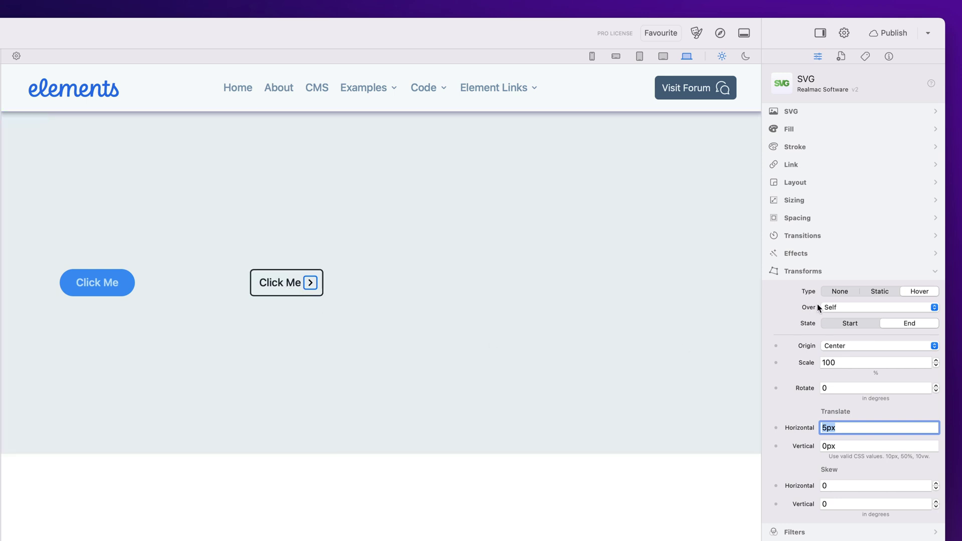
- Set the arrow SVG's hover transform to trigger over Parent and check it on the outlined button
left_click(854, 307)
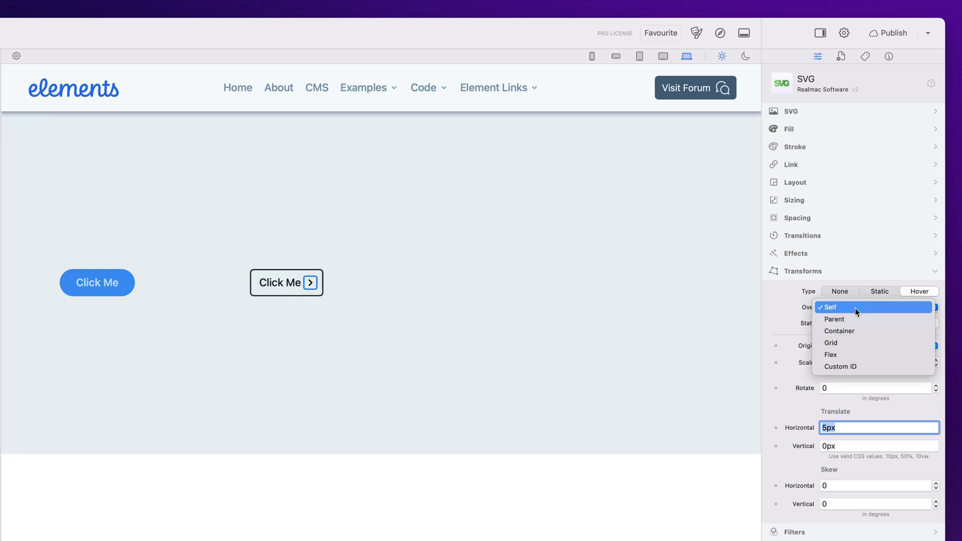
left_click(852, 319)
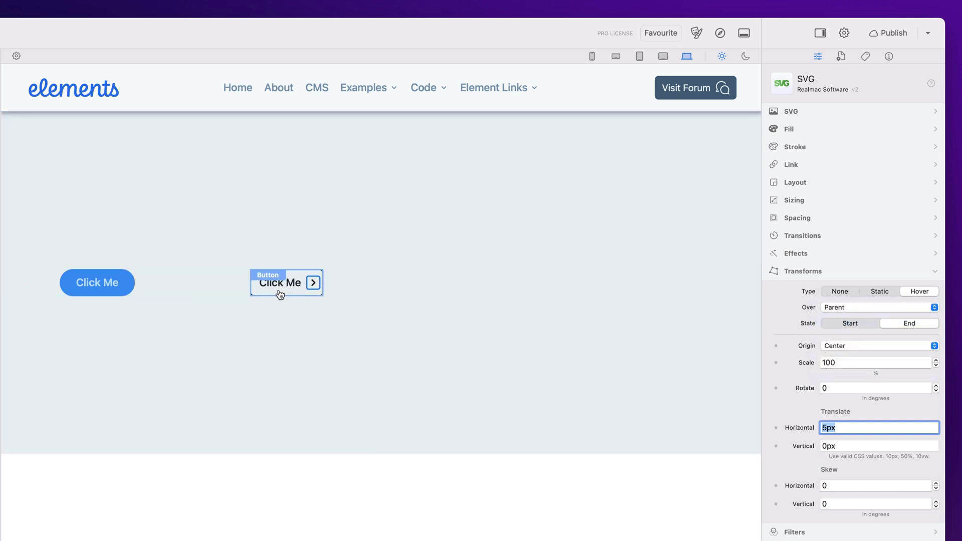
left_click(283, 308)
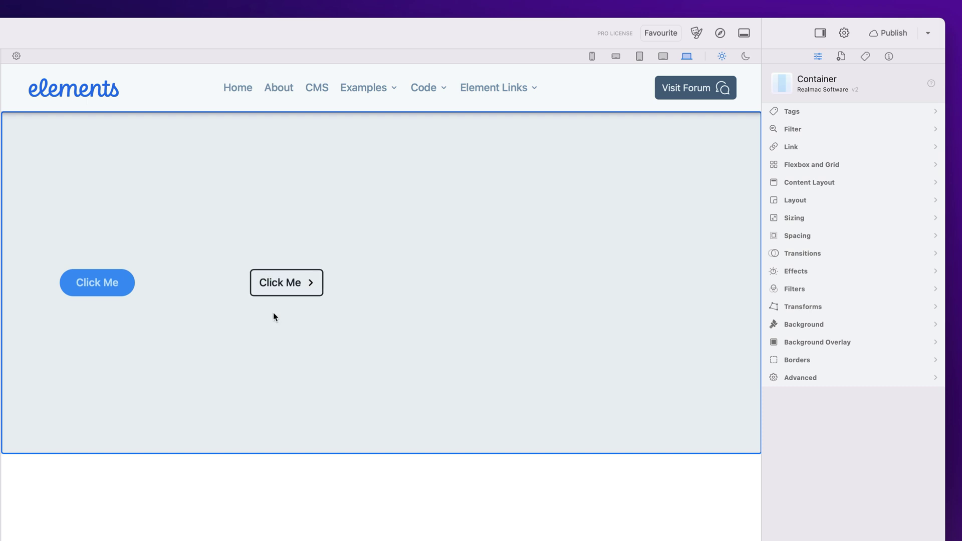
left_click(279, 293)
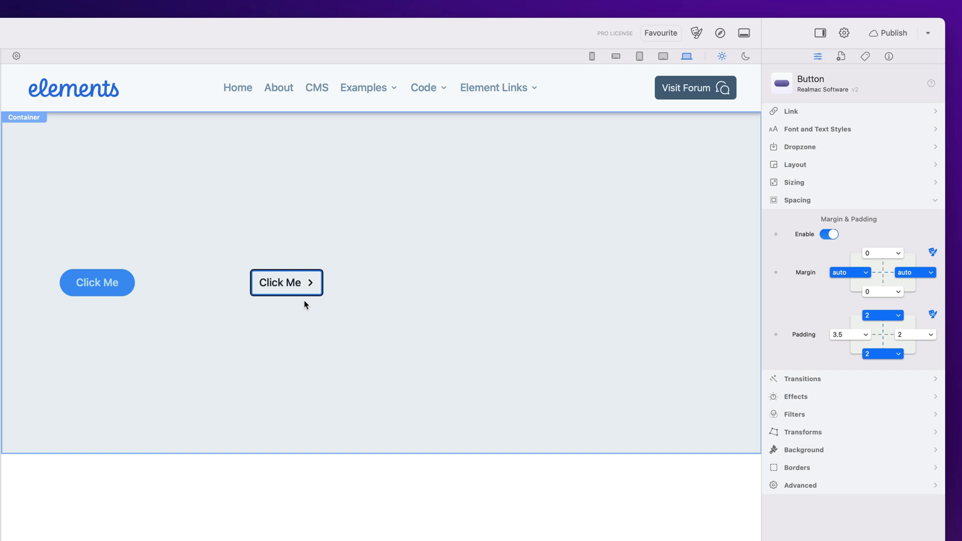
left_click(310, 283)
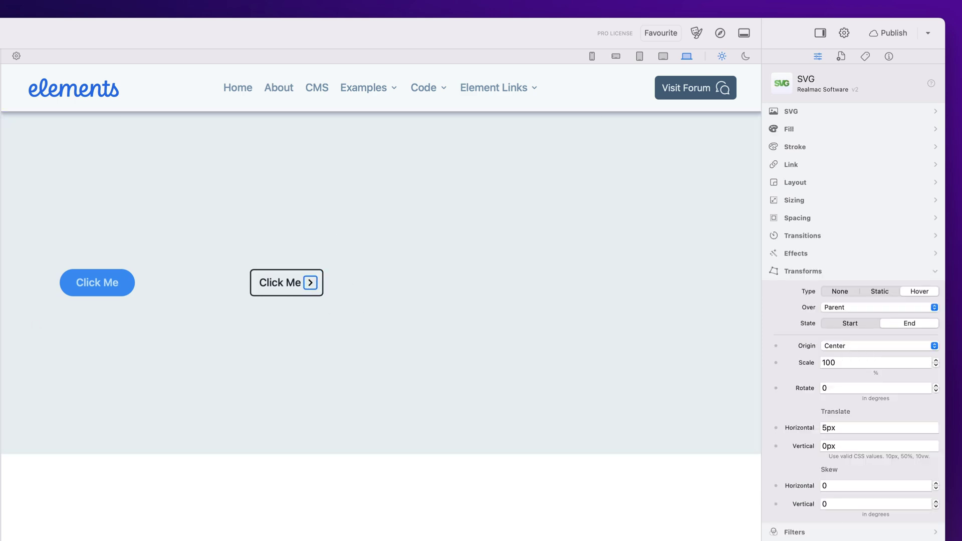
- Try the plus icon and home.svg from icons-currentcolor in the outlined button, ending back on the arrow SVG from icons-org
left_click_drag(83, 250, 458, 232)
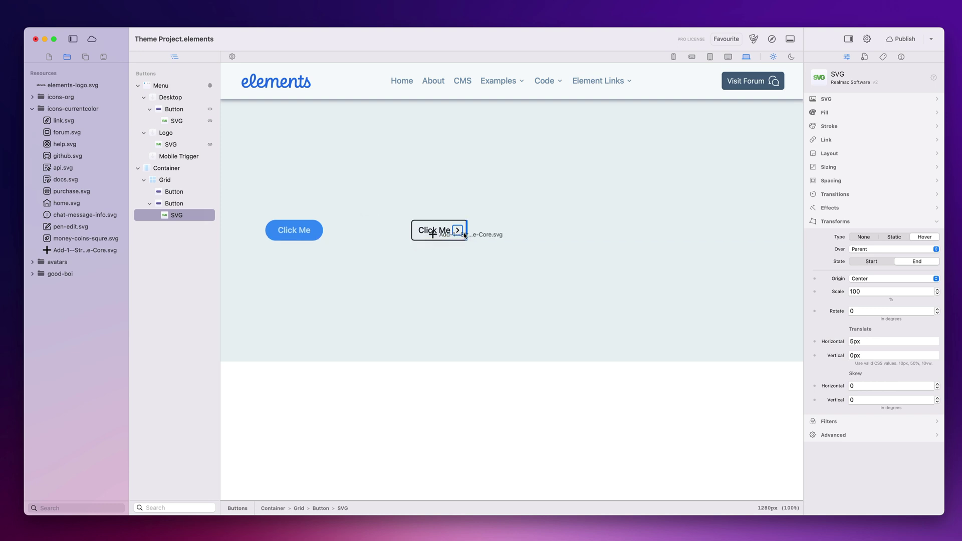
left_click(474, 260)
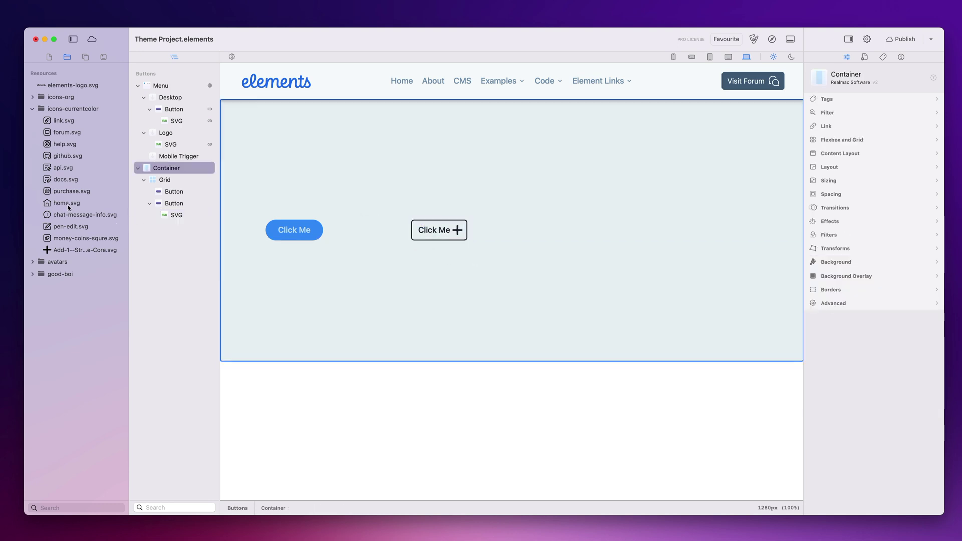
left_click_drag(68, 207, 457, 230)
left_click(36, 97)
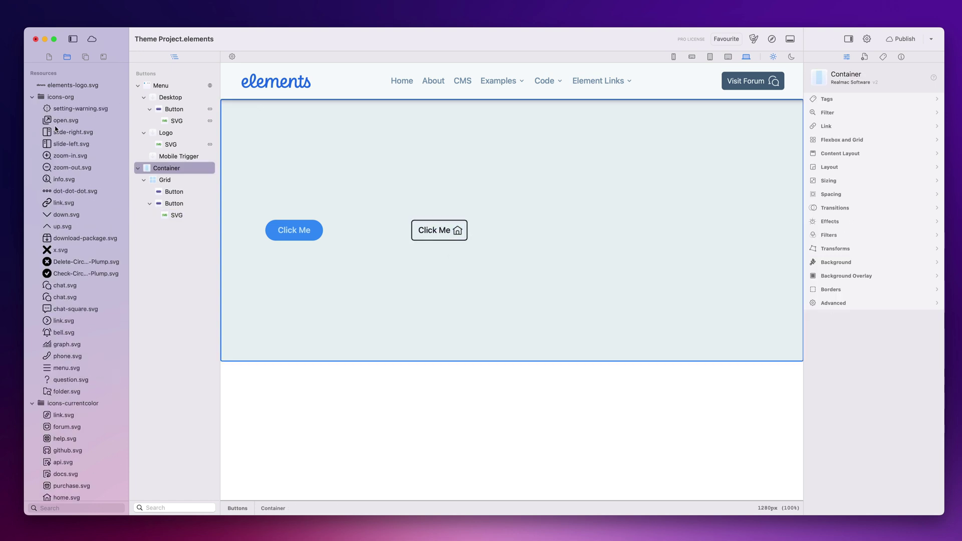
left_click_drag(92, 193, 457, 229)
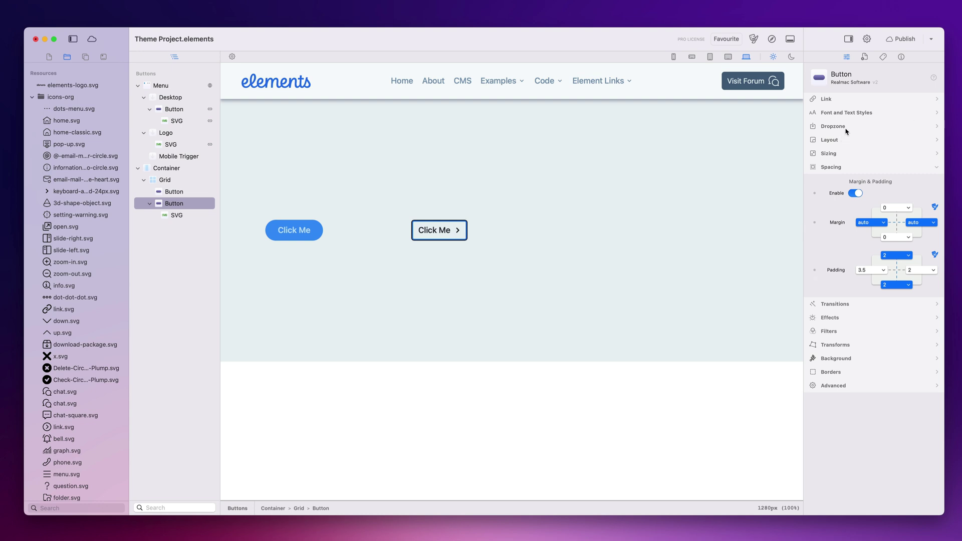
- Try the outlined button's dropzone at Left and None, finishing on Right
left_click(850, 128)
left_click(891, 143)
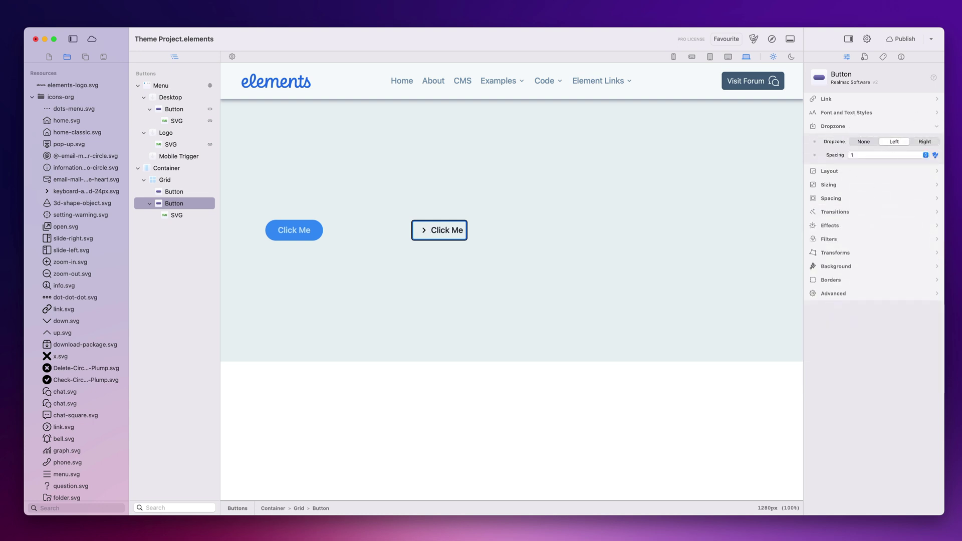
left_click(865, 144)
left_click(919, 143)
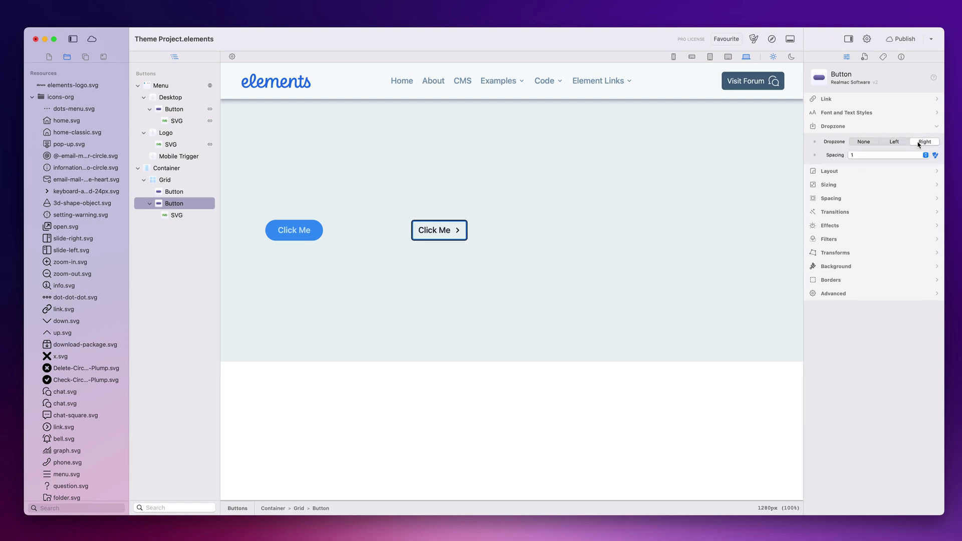
left_click(642, 178)
- Duplicate the first blue Click Me button in the grid
left_click(291, 234)
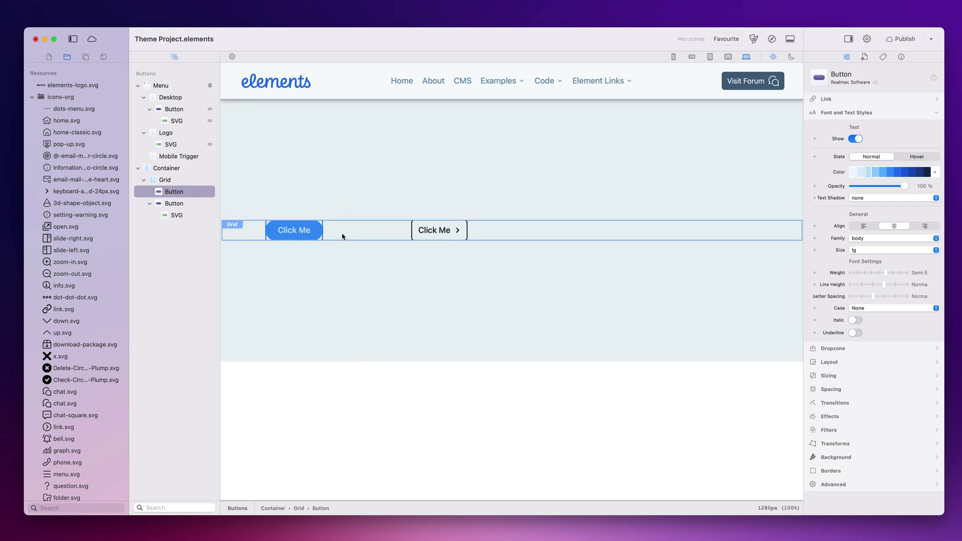
key("super+d")
left_click(452, 193)
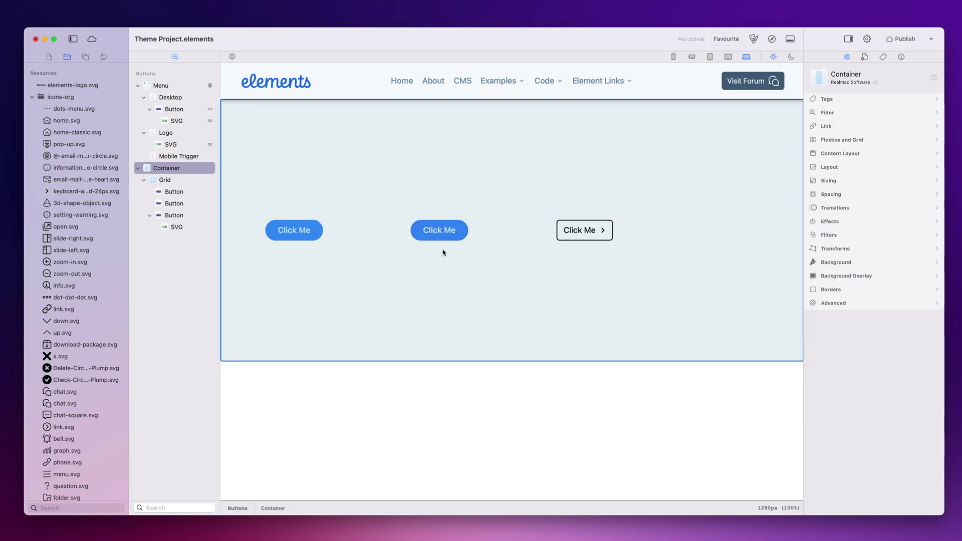
- Set the duplicated blue button's transform type to Hover, triggered over Self
left_click(447, 233)
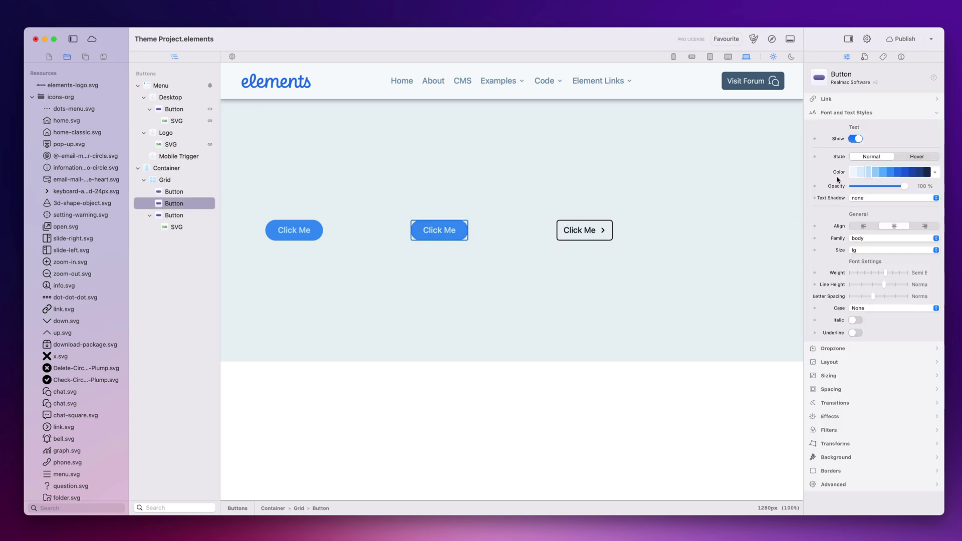
left_click(849, 113)
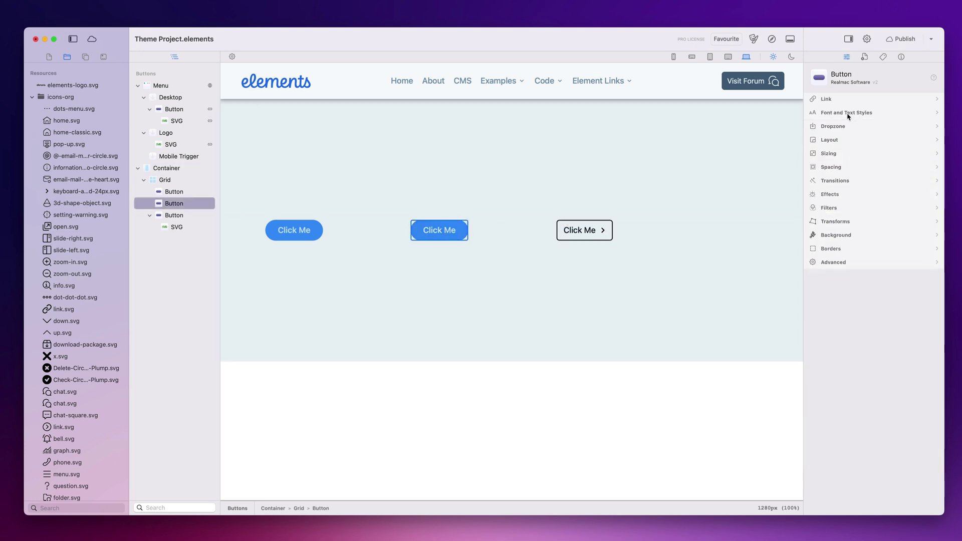
left_click(849, 224)
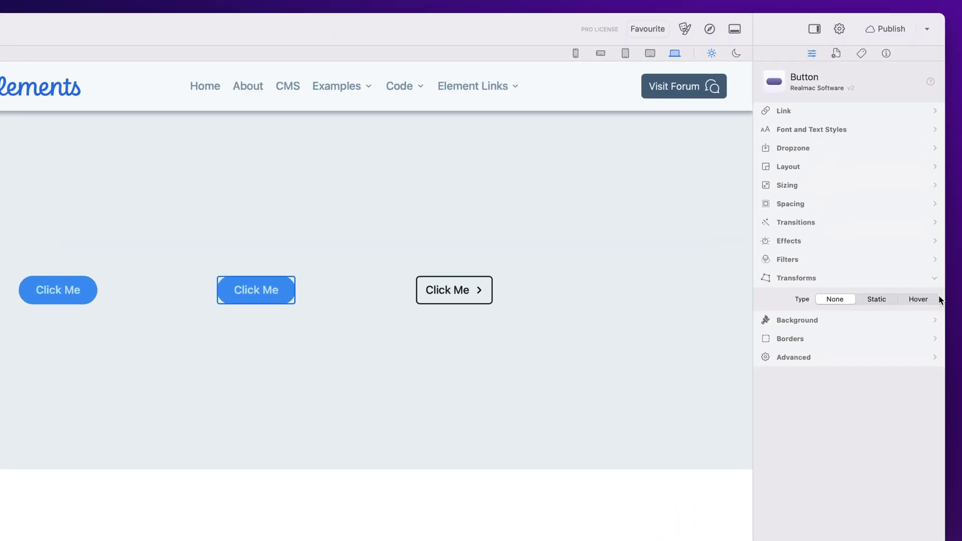
left_click(918, 296)
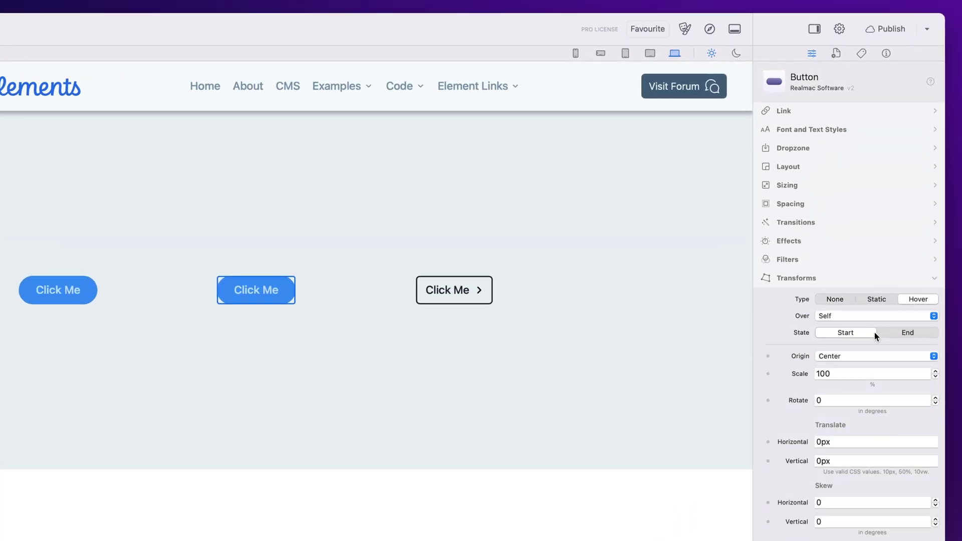
- Set the duplicated button's vertical translation to -5px in the hover End state and test the hover on the page
left_click(900, 329)
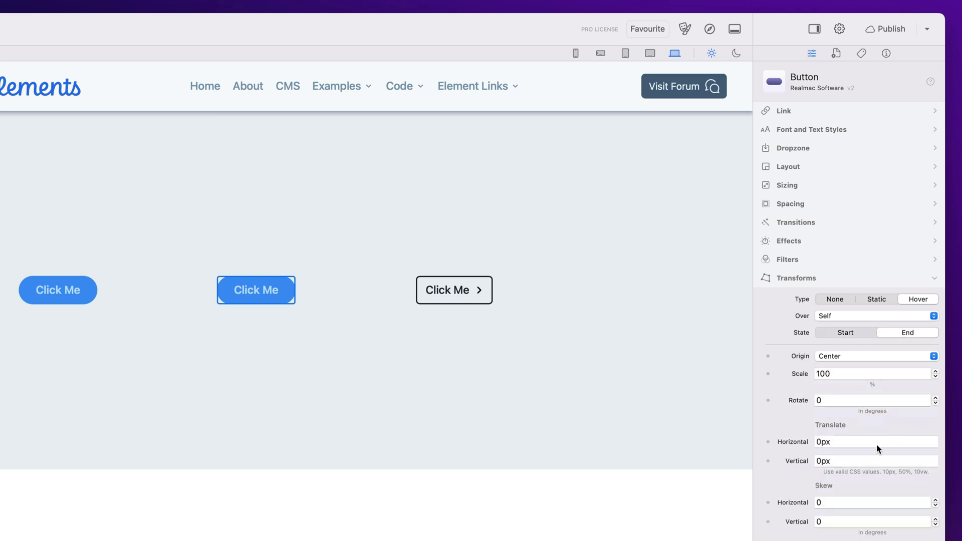
left_click(864, 458)
key("super+a")
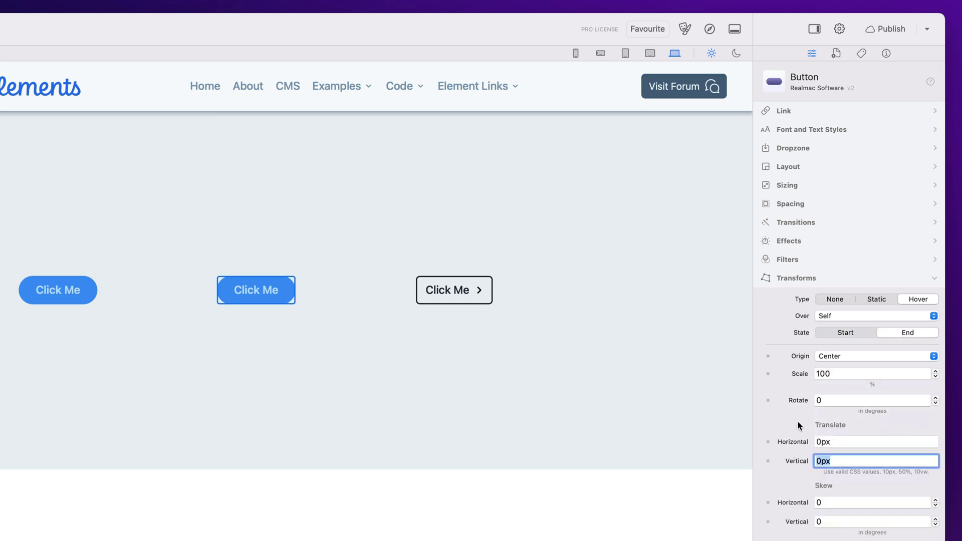
type("10px")
key("Return")
left_click(815, 461)
type("-")
key("Return")
key("Left")
key("BackSpace")
key("BackSpace")
type("5")
key("Return")
left_click(279, 360)
left_click(272, 298)
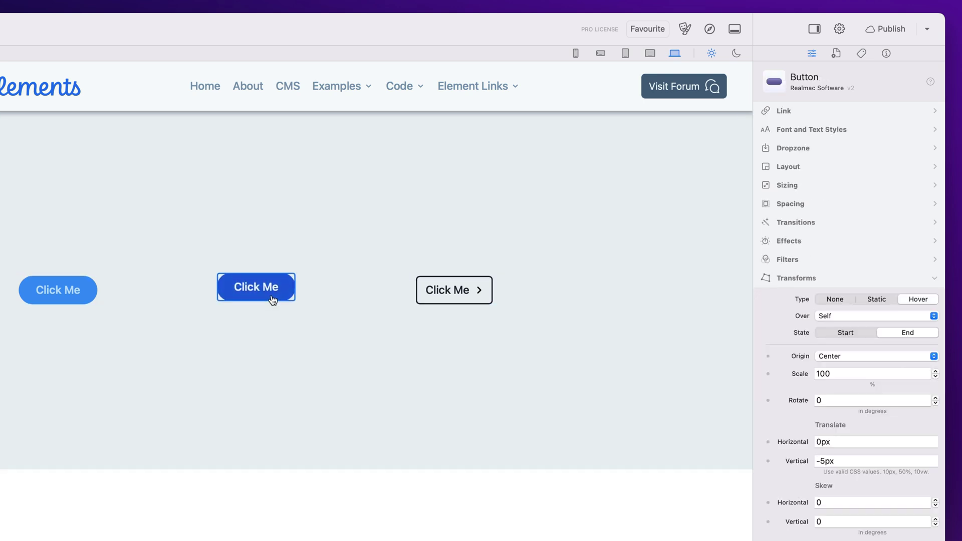
- Set the duplicated button's effects type to Hover, with an sm box shadow for the Start state
left_click(796, 280)
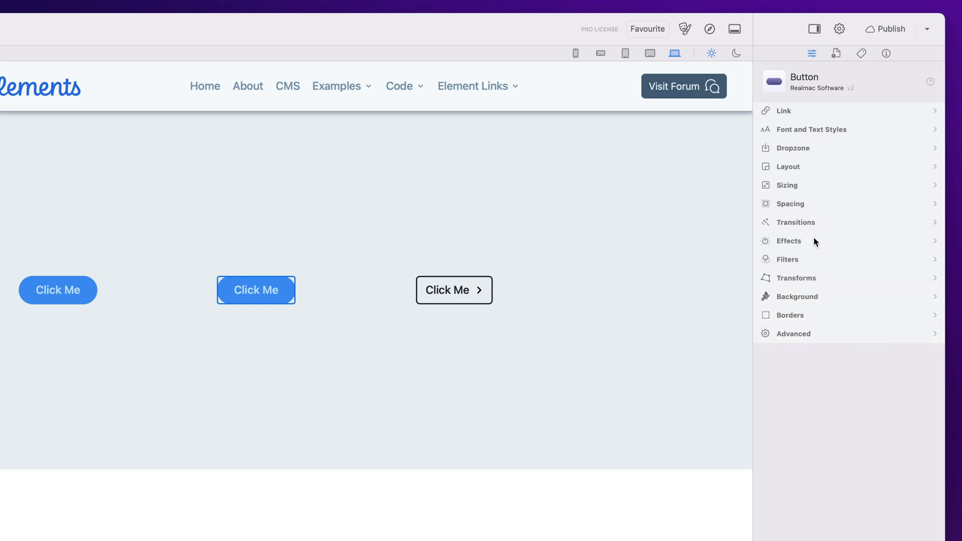
left_click(814, 241)
left_click(877, 262)
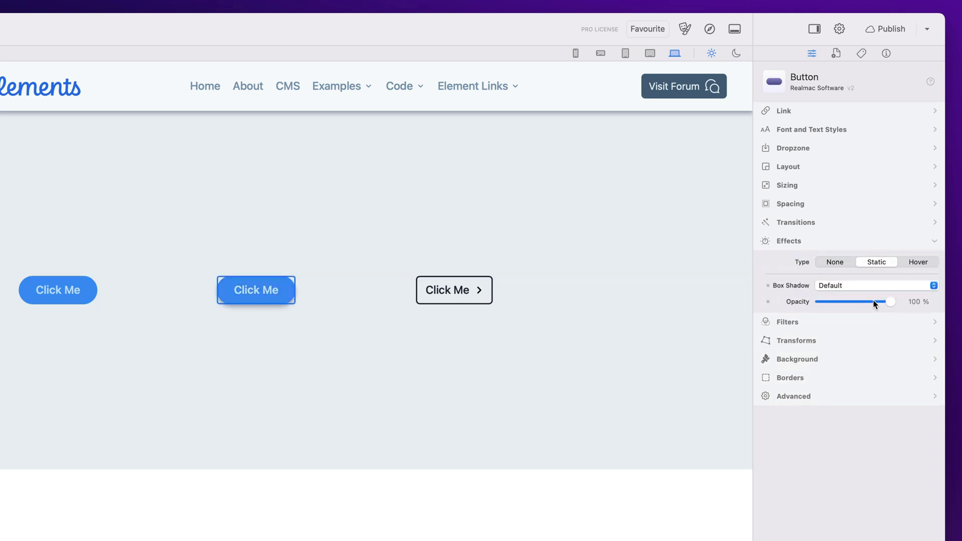
left_click(922, 262)
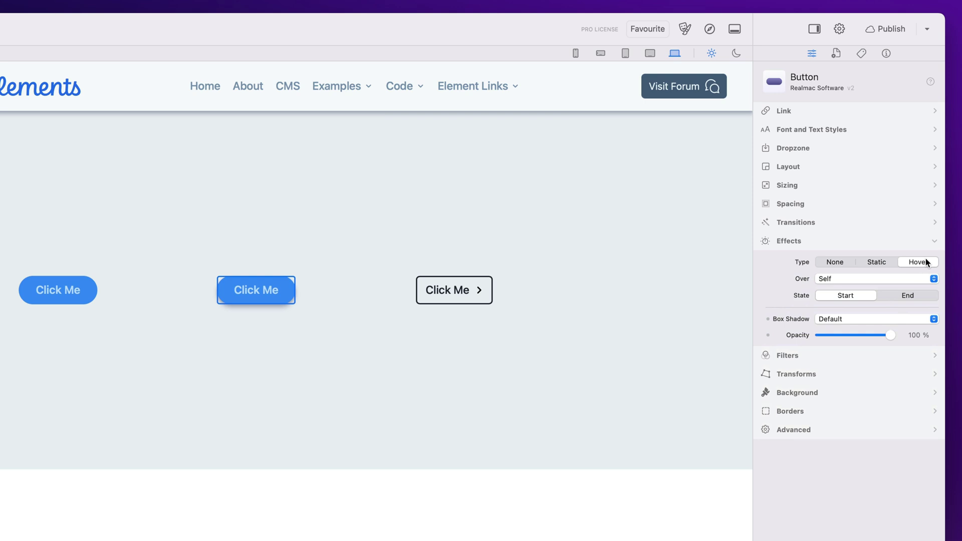
left_click(852, 320)
left_click(844, 356)
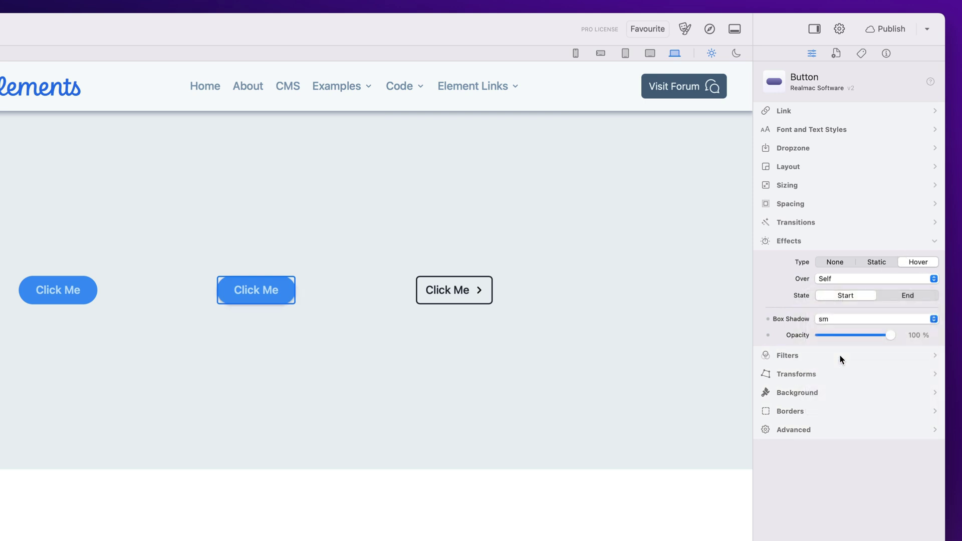
- Set the duplicated button's box shadow to lg in the hover End state
left_click(904, 296)
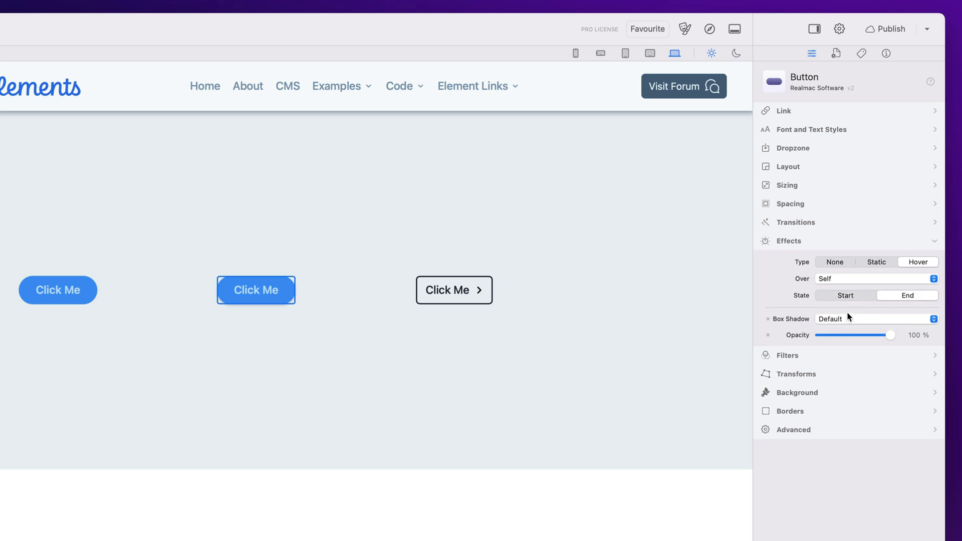
left_click(849, 319)
left_click(844, 380)
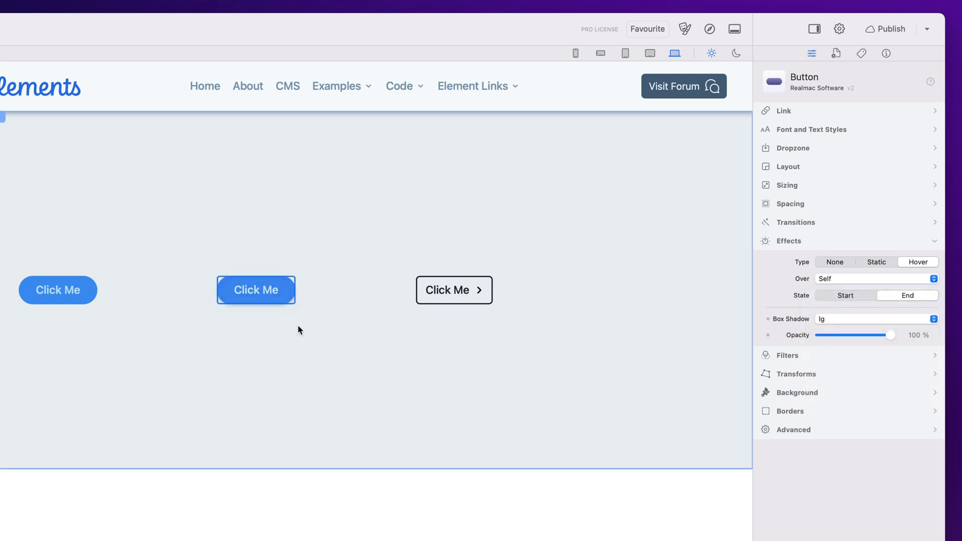
- Preview the Buttons page in the browser and test the buttons' hover behaviour
left_click(450, 290)
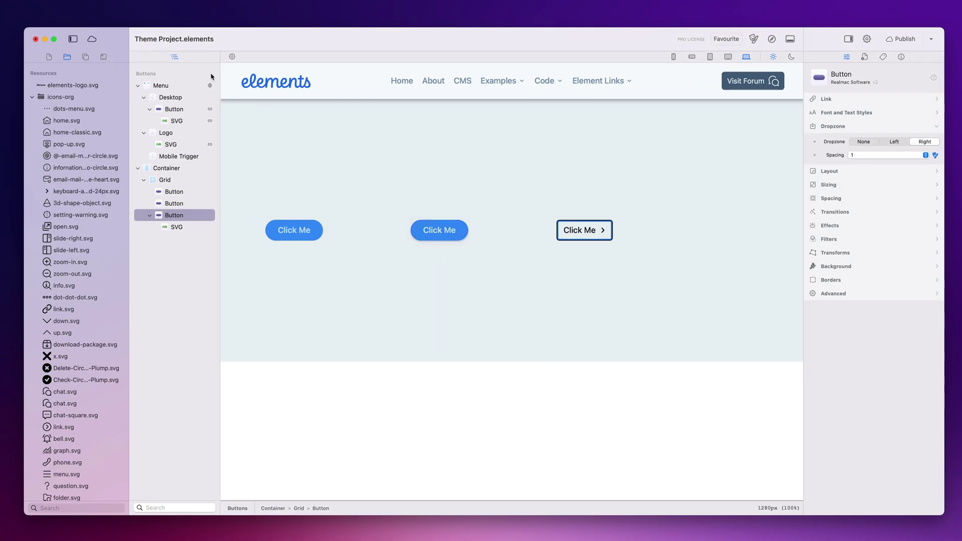
left_click(772, 39)
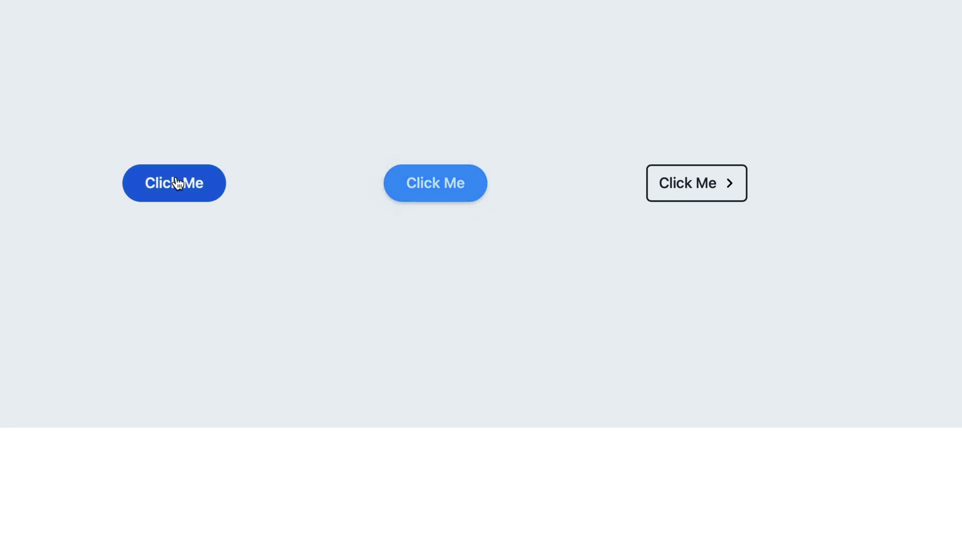
left_click(435, 184)
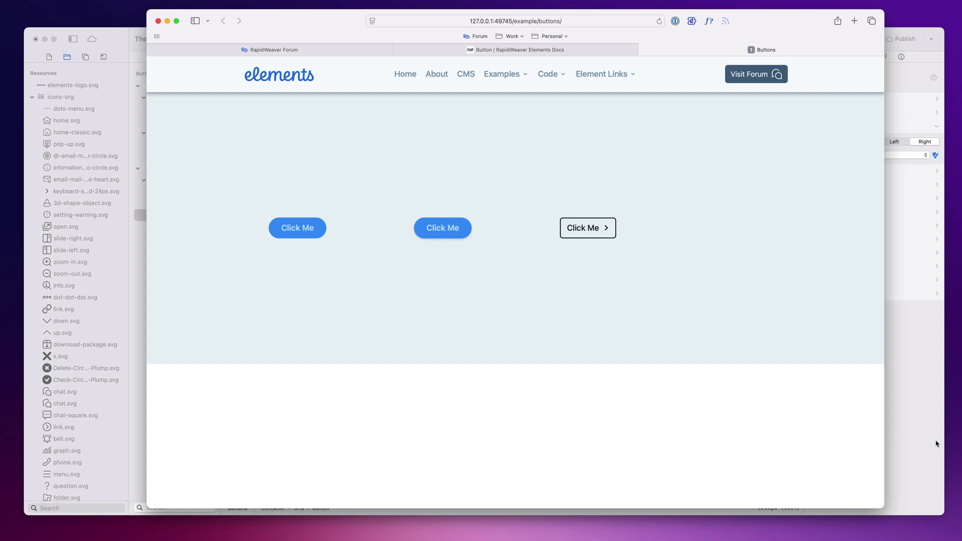
- Return to the Elements project and duplicate the outlined arrow button, selecting the copy
left_click(917, 436)
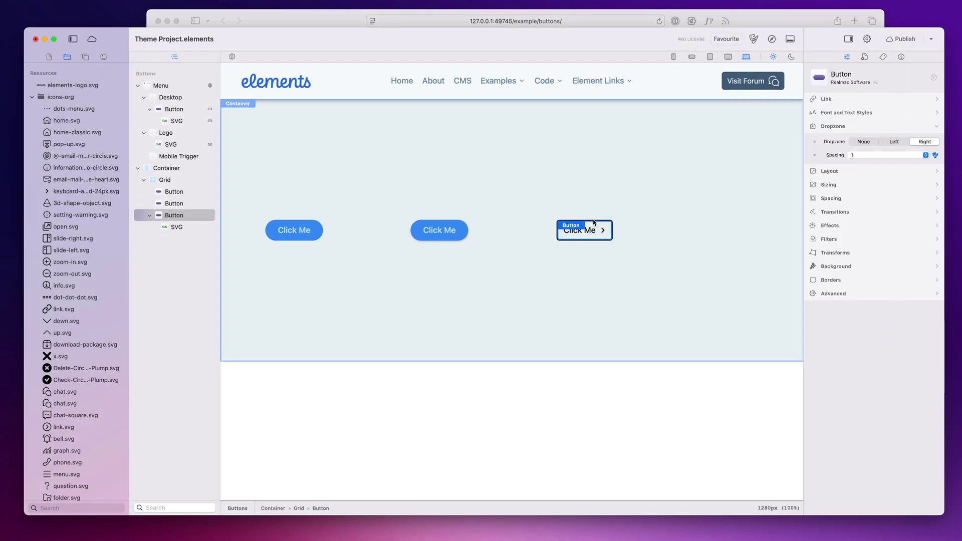
key("super+d")
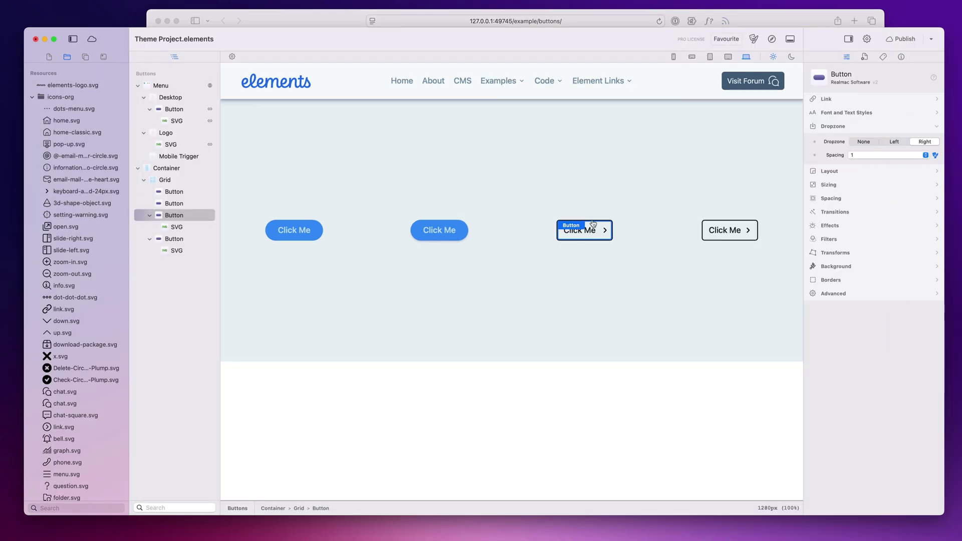
left_click(715, 233)
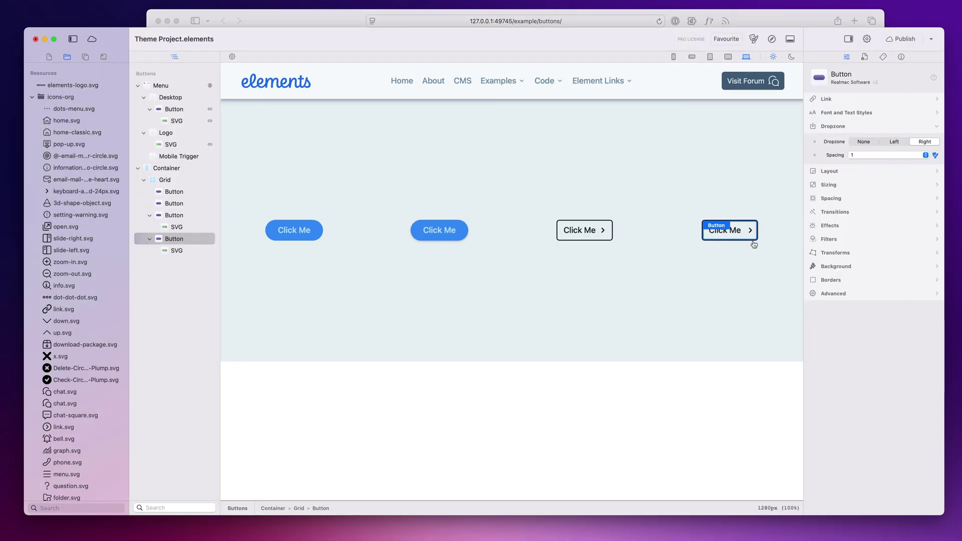
- Remove the border from the duplicated arrow button by setting its border type to None
left_click(851, 279)
left_click(863, 264)
left_click(746, 274)
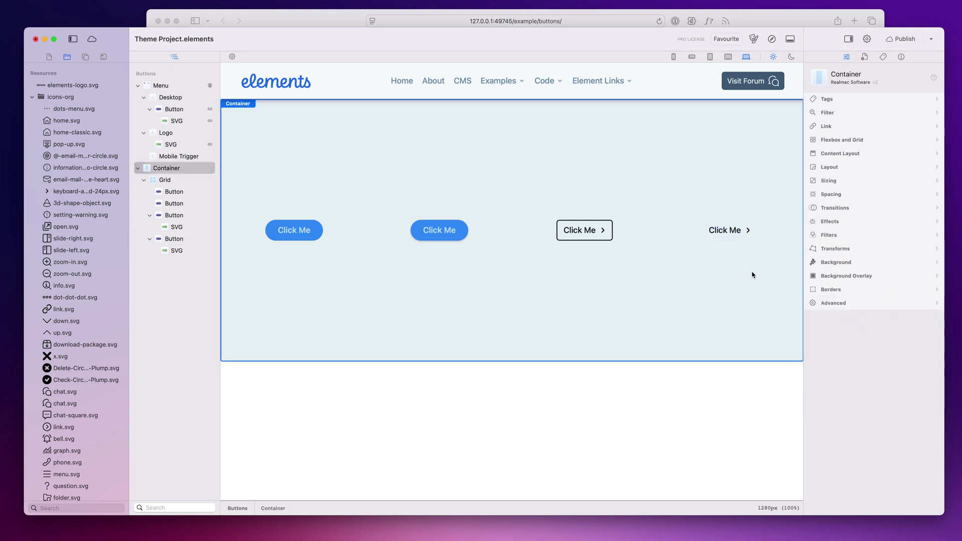
- Set the borderless button's dropzone to Left so the arrow icon sits before the text
left_click(724, 235)
left_click(726, 191)
left_click(729, 236)
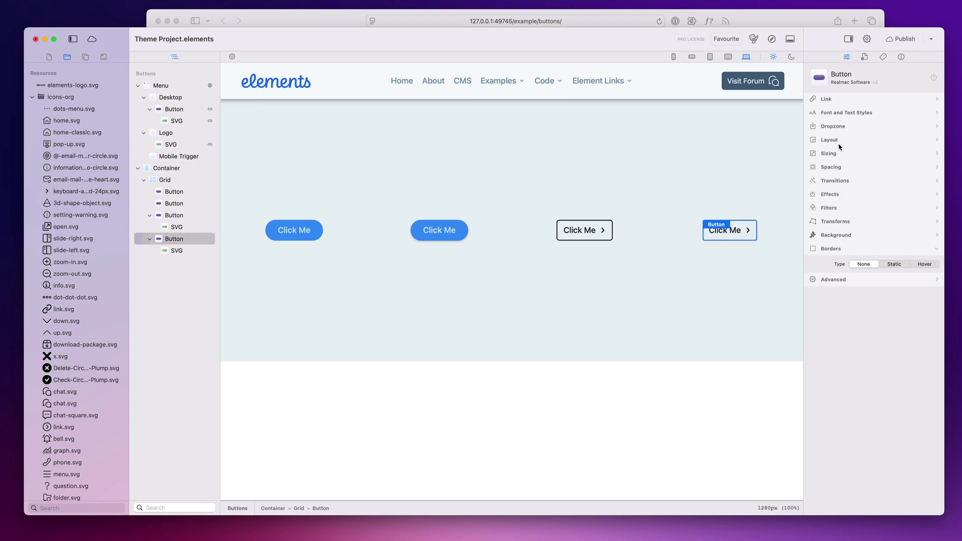
left_click(843, 127)
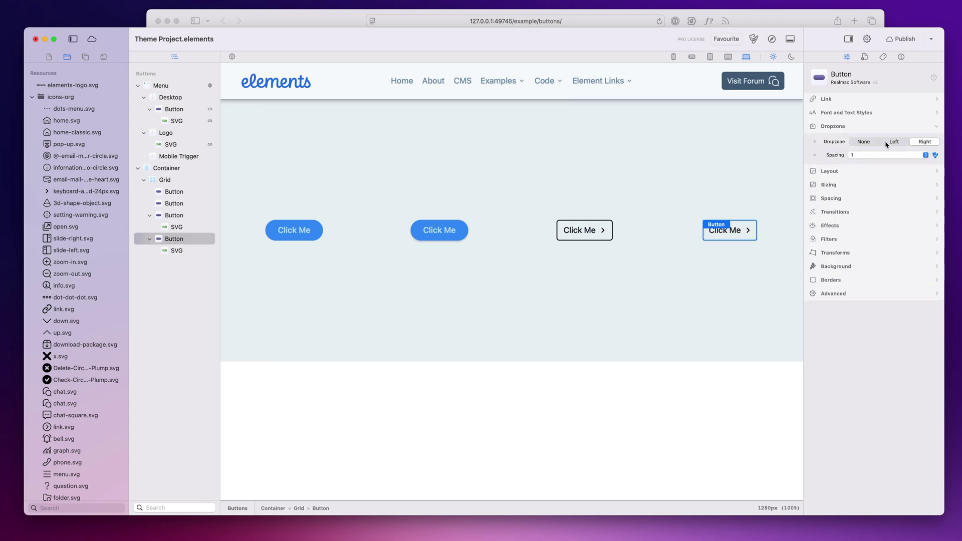
left_click(893, 144)
left_click(714, 158)
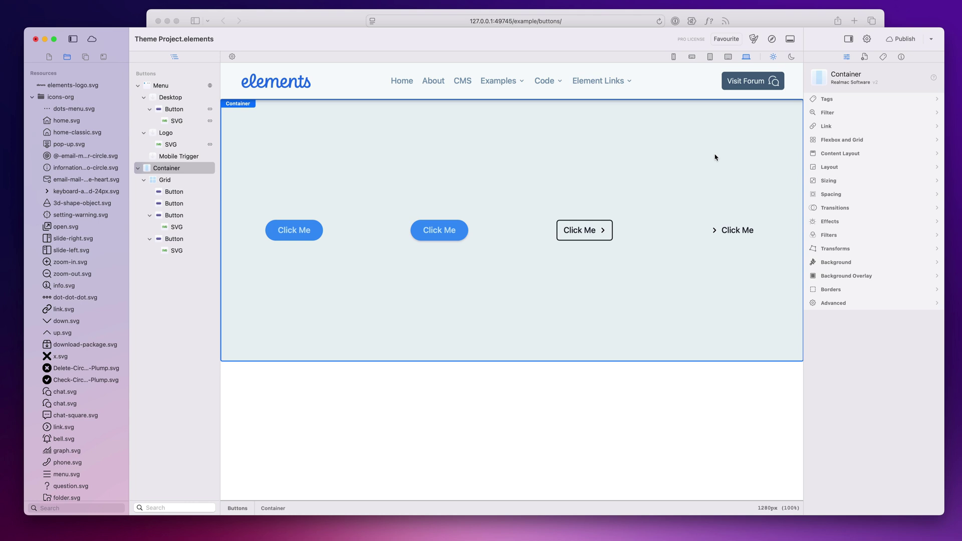
- Set the borderless button's transforms type to Hover, with a horizontal translate of 0 for the Start state
left_click(739, 229)
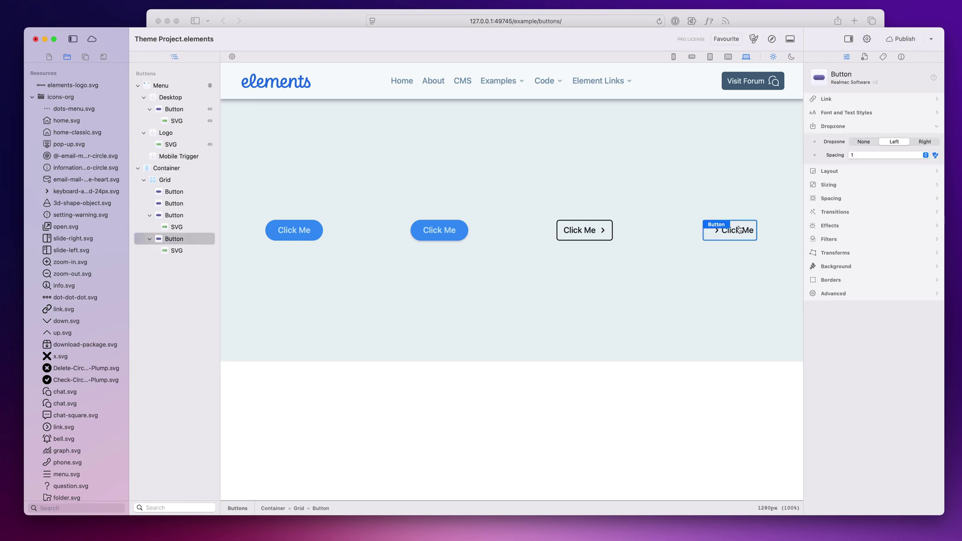
left_click(846, 252)
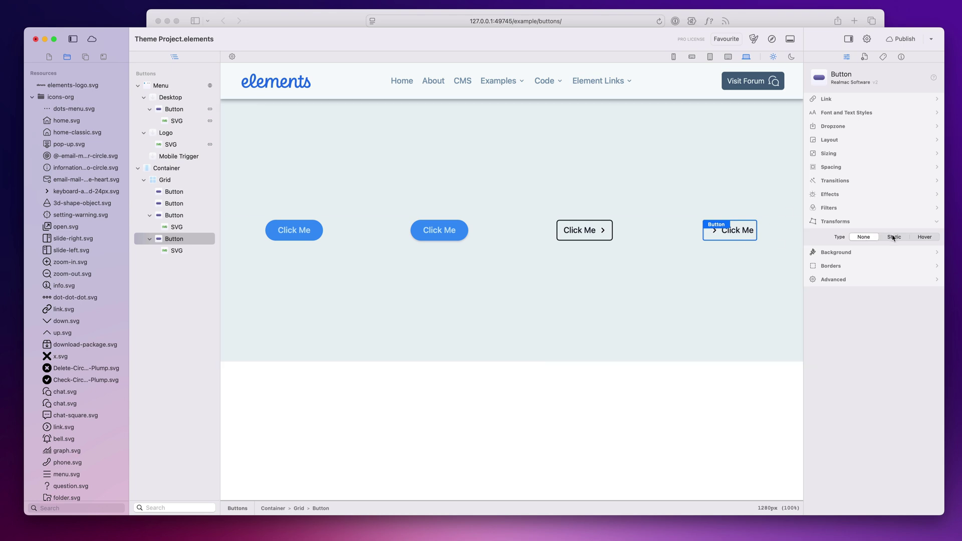
left_click(924, 237)
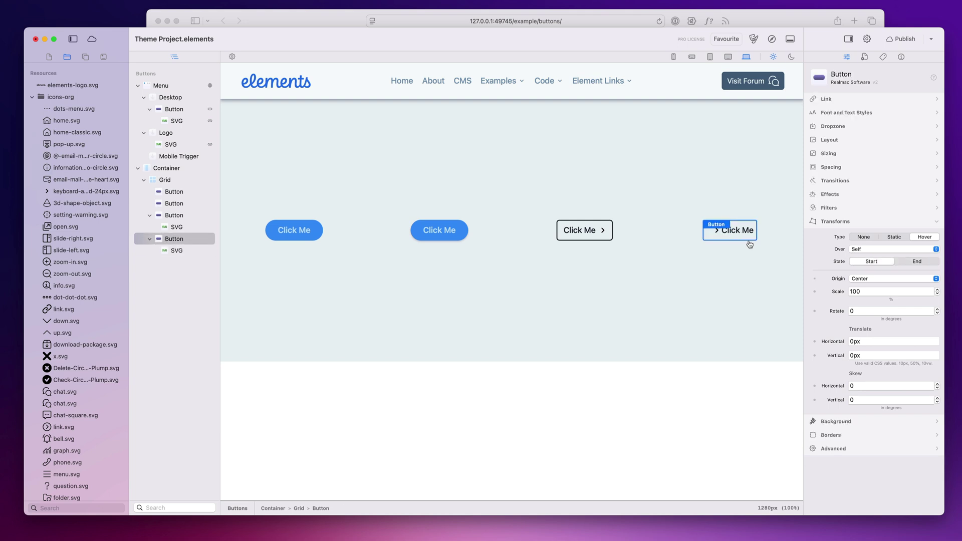
left_click(863, 344)
type("2px")
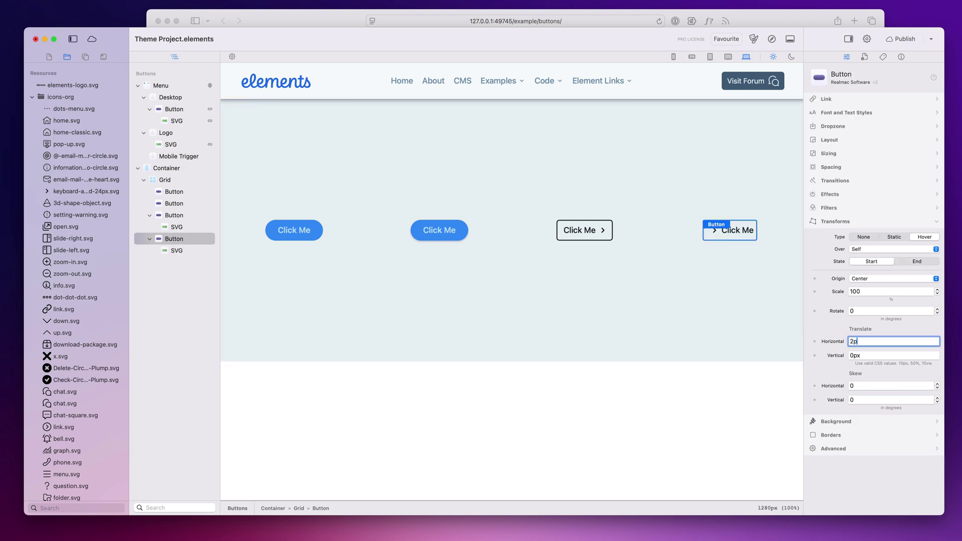
key("Return")
type("0")
- Set the borderless button's horizontal translate to 2px in the hover End state
left_click(927, 262)
key("Up")
key("Up")
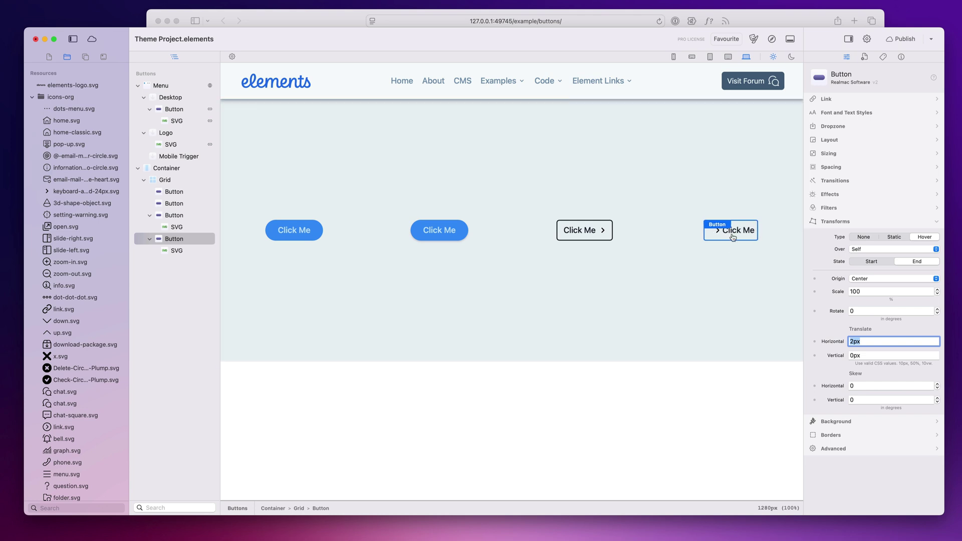
left_click(733, 257)
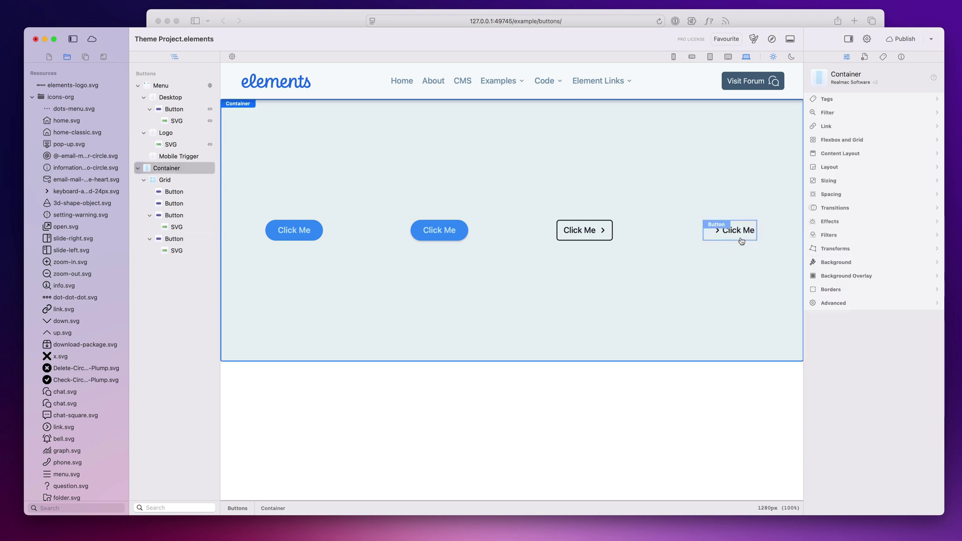
- Set the borderless button's Hover text color to a medium-dark shade of the brand color
left_click(742, 240)
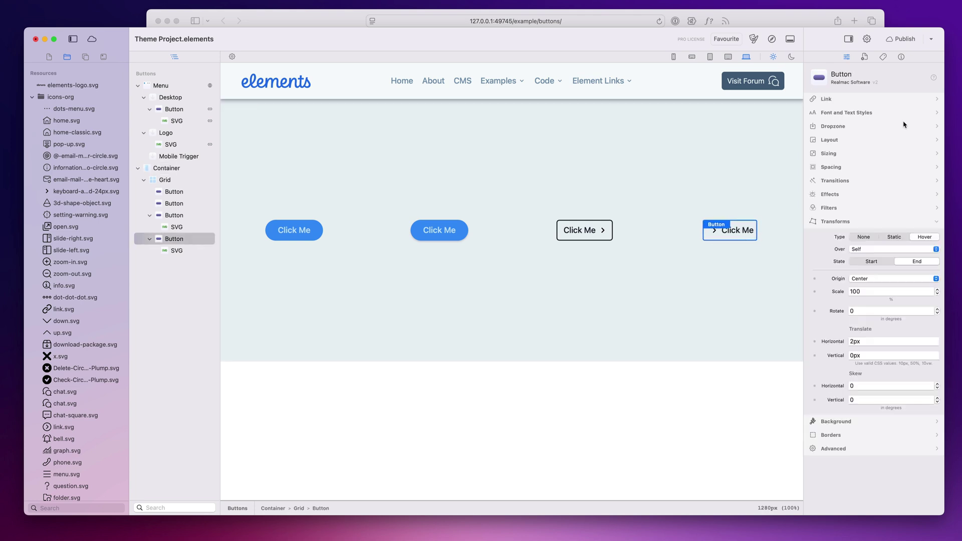
left_click(852, 112)
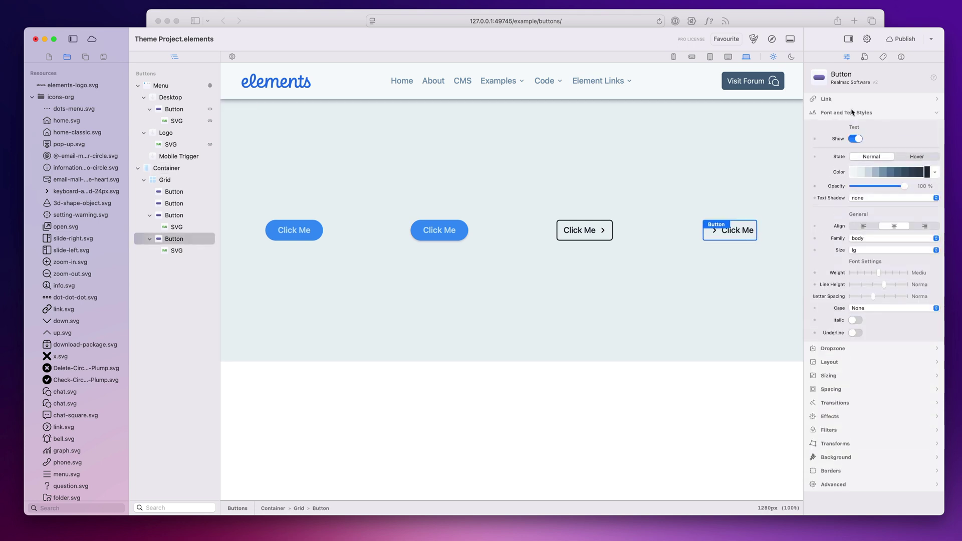
left_click(917, 156)
left_click(934, 172)
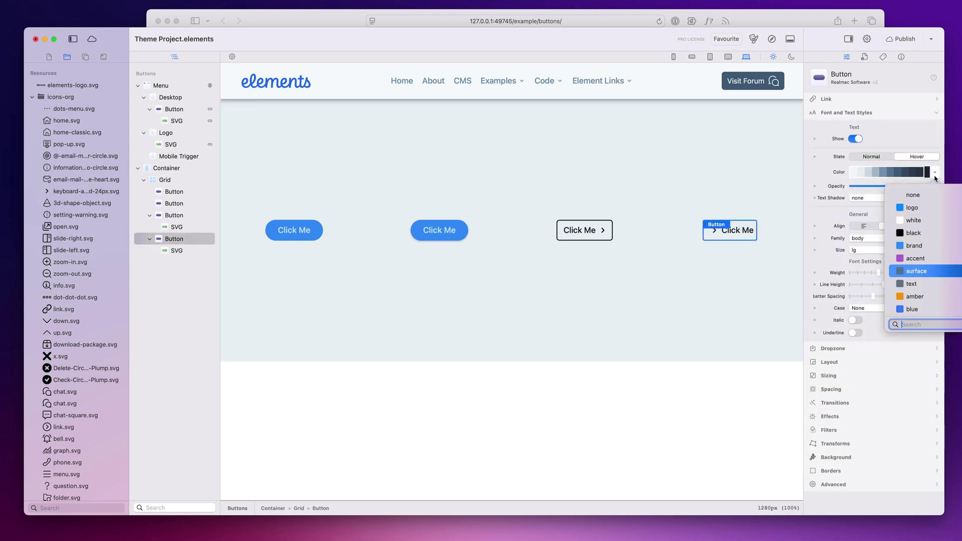
left_click(917, 248)
left_click(896, 172)
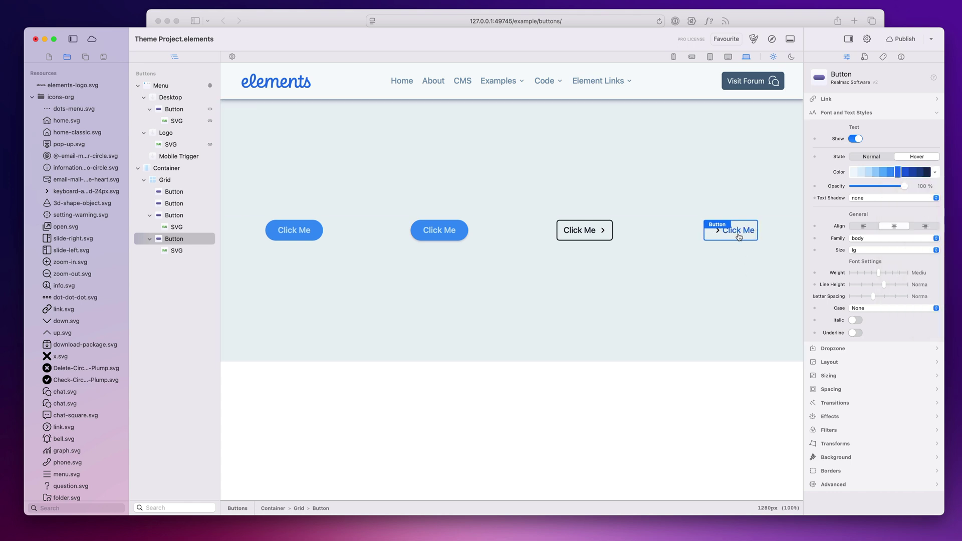
- Preview the Buttons page in the browser to test the borderless button's hover effect, and return to the Elements project
left_click(772, 39)
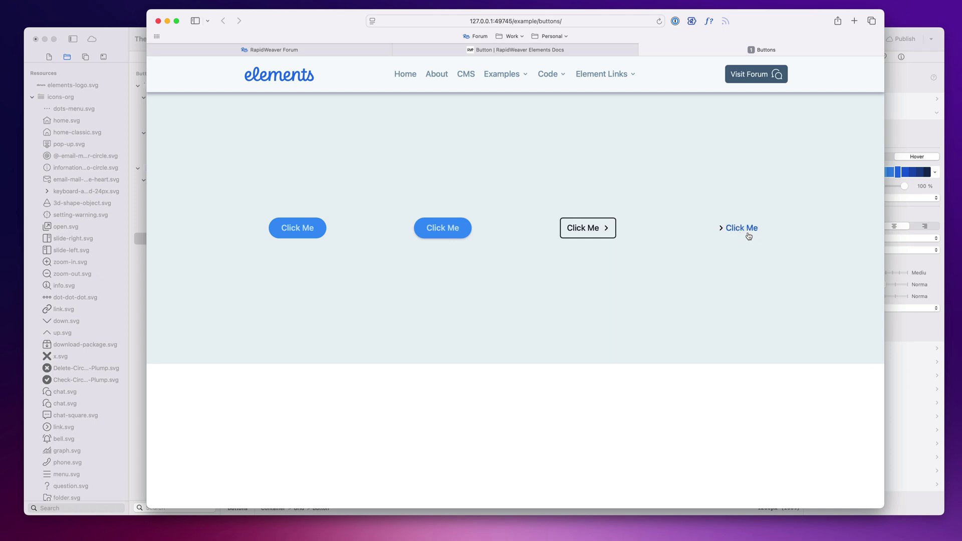
key("super+Tab")
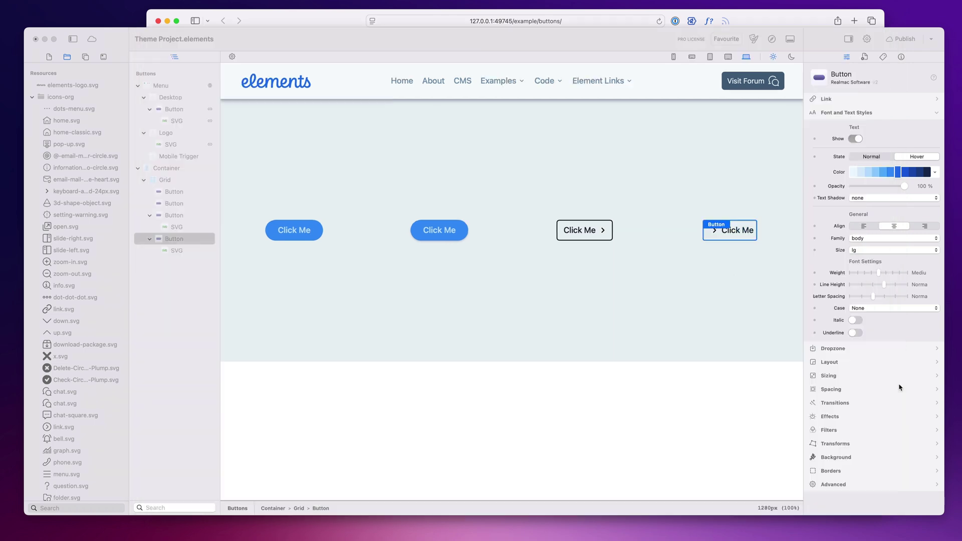
left_click(536, 260)
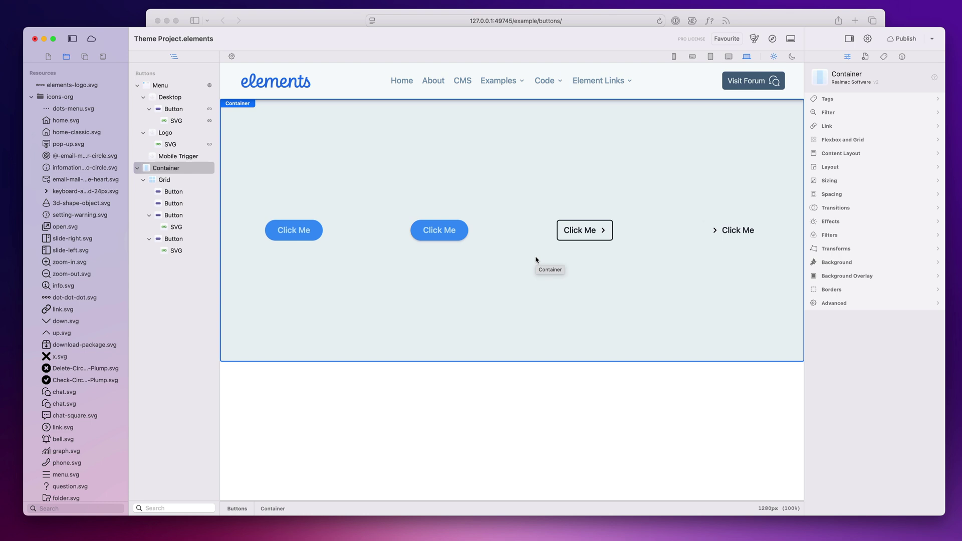